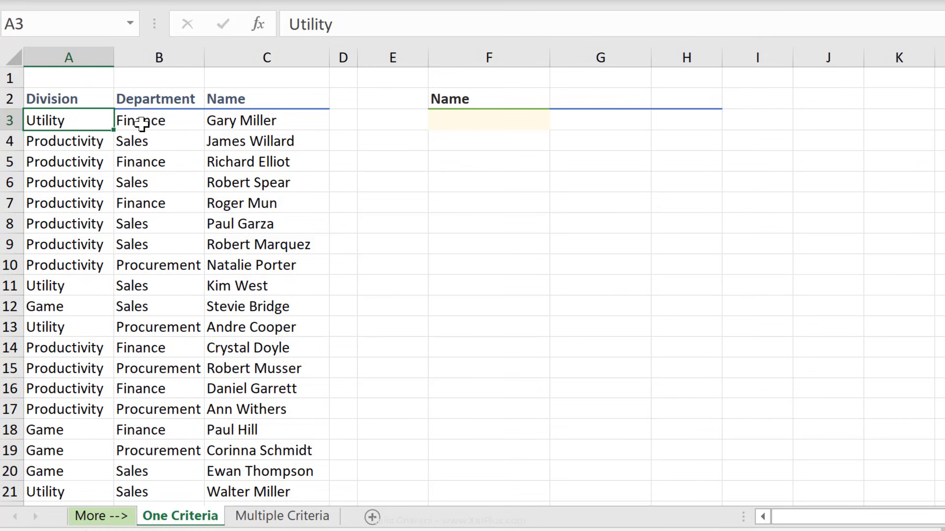
Look over the Name cell F3, the result cell G3 and the sorted name list.
{"action": "left_click", "coordinate": [488, 122]}
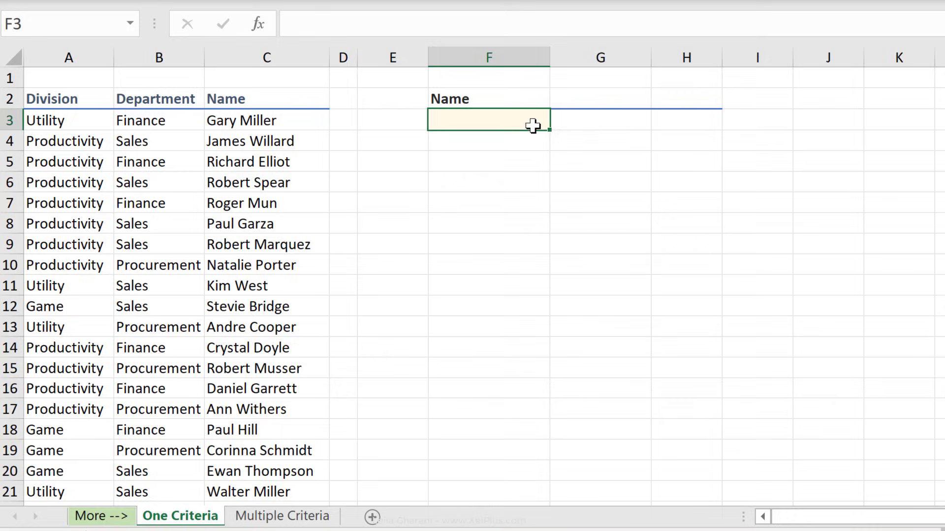
{"action": "left_click", "coordinate": [573, 123]}
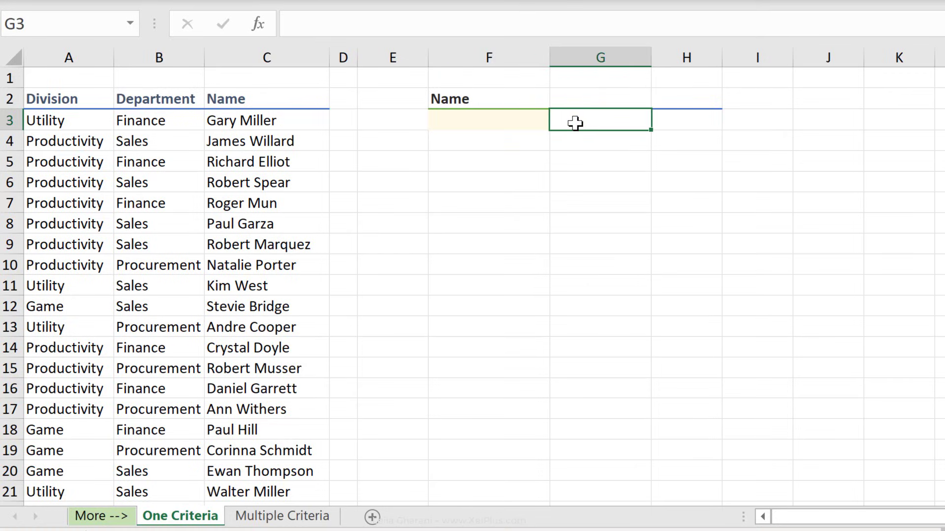
{"action": "key", "text": "Right"}
{"action": "key", "text": "Right"}
{"action": "key", "text": "Right"}
{"action": "key", "text": "Right"}
{"action": "key", "text": "Right"}
{"action": "key", "text": "Right"}
{"action": "key", "text": "Right"}
{"action": "key", "text": "Right"}
{"action": "key", "text": "Right"}
{"action": "key", "text": "Right"}
{"action": "key", "text": "Right"}
{"action": "key", "text": "Right"}
{"action": "key", "text": "Right"}
{"action": "key", "text": "Right"}
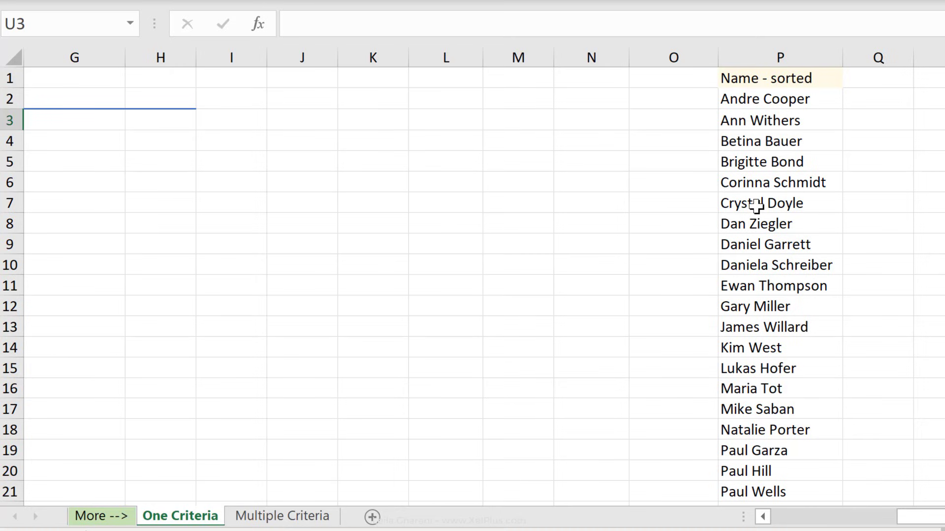
{"action": "key", "text": "Left"}
{"action": "key", "text": "Left"}
{"action": "key", "text": "Left"}
{"action": "key", "text": "Left"}
{"action": "key", "text": "Left"}
{"action": "key", "text": "Left"}
{"action": "key", "text": "Left"}
{"action": "key", "text": "Left"}
{"action": "key", "text": "Left"}
{"action": "key", "text": "Left"}
{"action": "key", "text": "Left"}
{"action": "key", "text": "Left"}
{"action": "key", "text": "Left"}
{"action": "key", "text": "Left"}
{"action": "key", "text": "Left"}
{"action": "key", "text": "Left"}
{"action": "key", "text": "Left"}
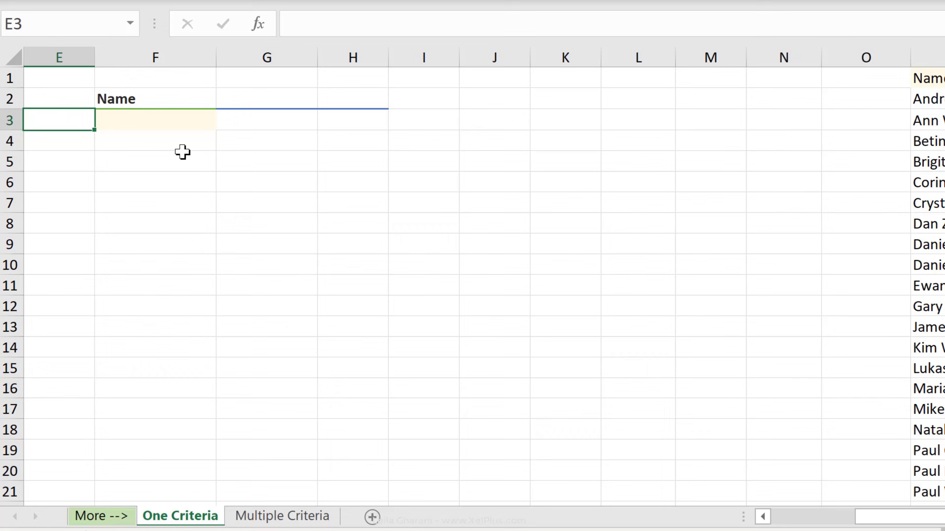
{"action": "key", "text": "Left"}
{"action": "key", "text": "Left"}
{"action": "key", "text": "Left"}
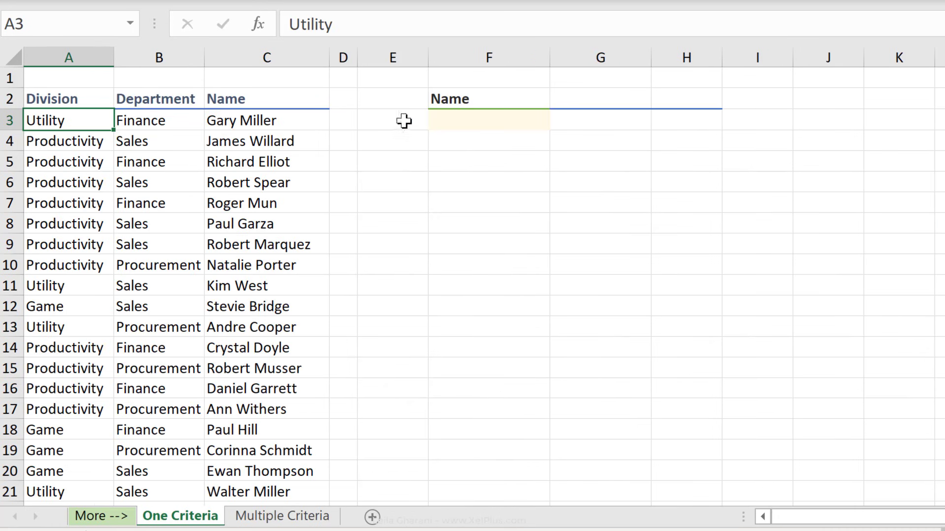
Give F3 list validation sourced from $P$2:$P$32, with the error alert turned off.
{"action": "left_click", "coordinate": [488, 119]}
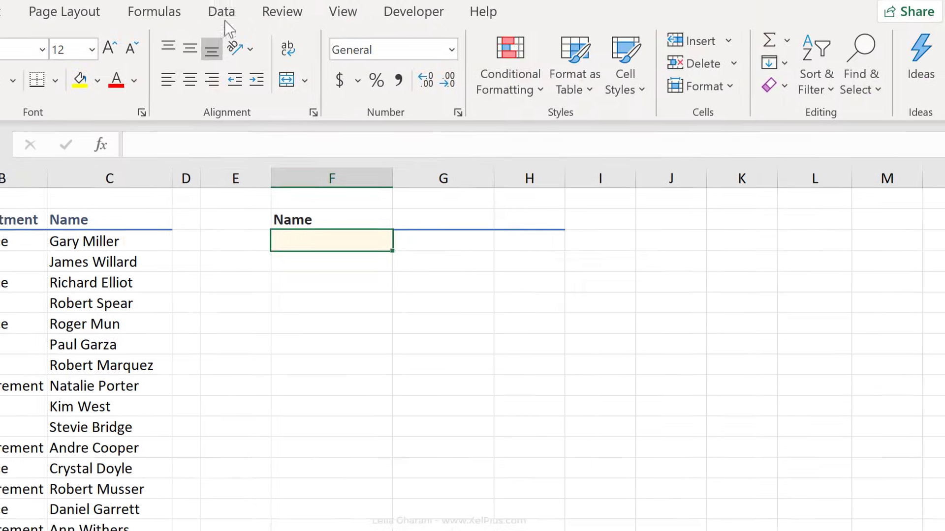
{"action": "left_click", "coordinate": [222, 14]}
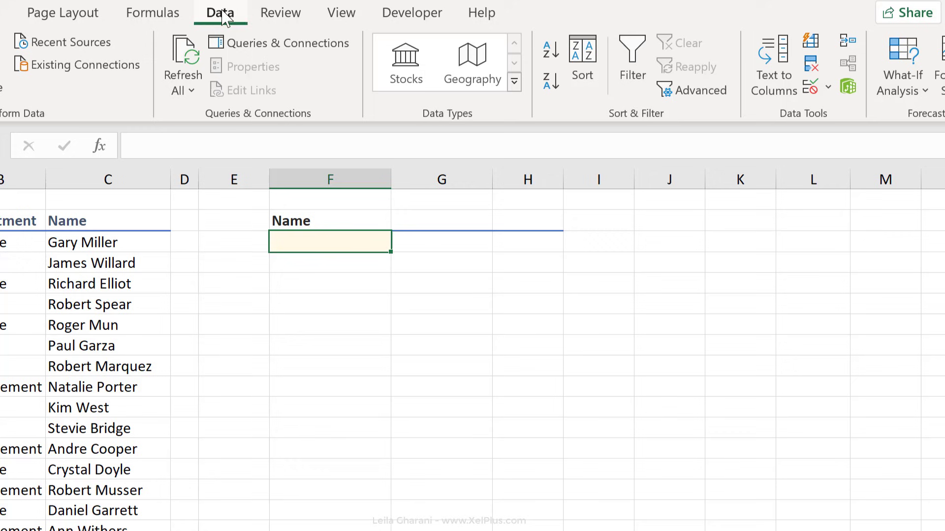
{"action": "left_click", "coordinate": [809, 88]}
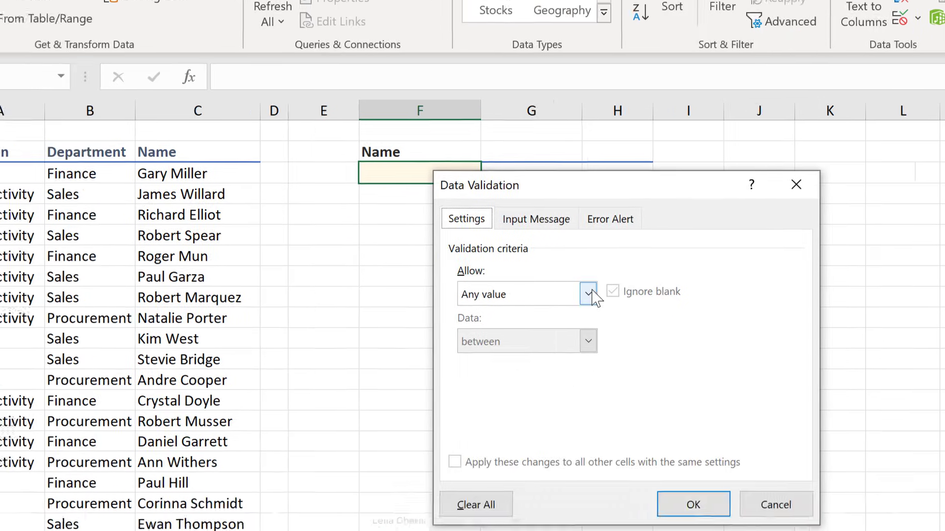
{"action": "left_click", "coordinate": [498, 363]}
{"action": "left_click", "coordinate": [571, 306]}
{"action": "left_click", "coordinate": [577, 334]}
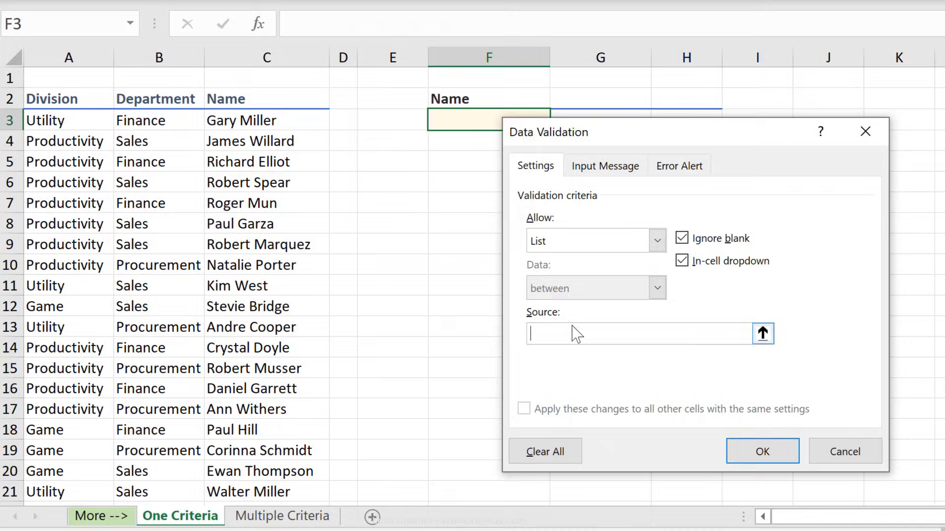
{"action": "type", "text": "=$M$2"}
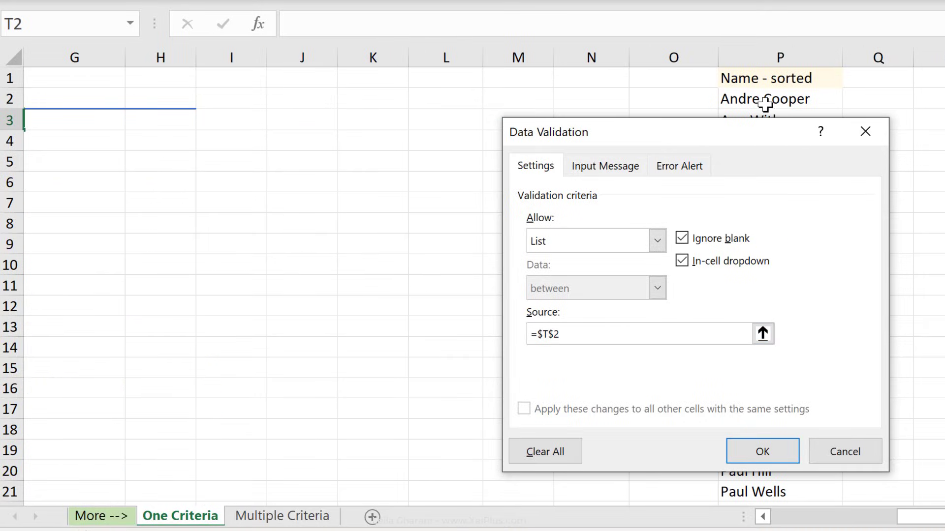
{"action": "left_click", "coordinate": [767, 102]}
{"action": "key", "text": "ctrl+shift+Down"}
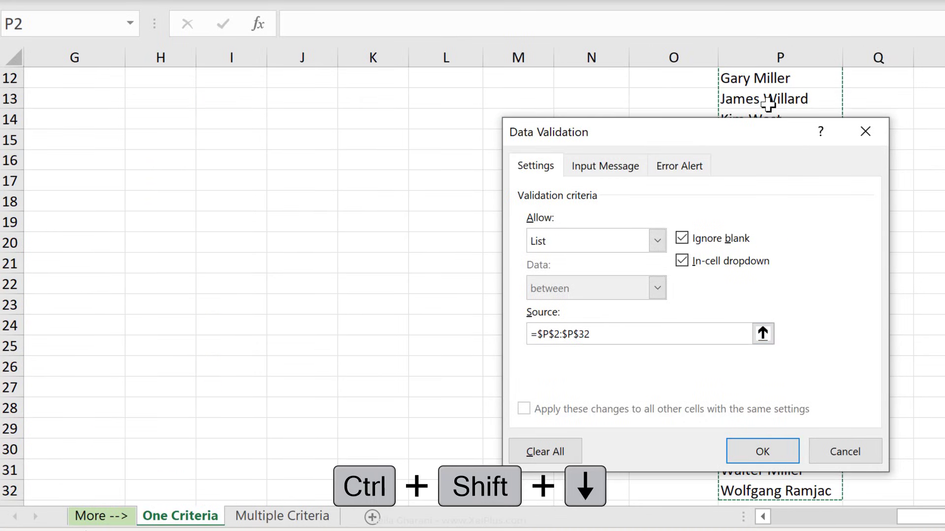
{"action": "left_click", "coordinate": [685, 177]}
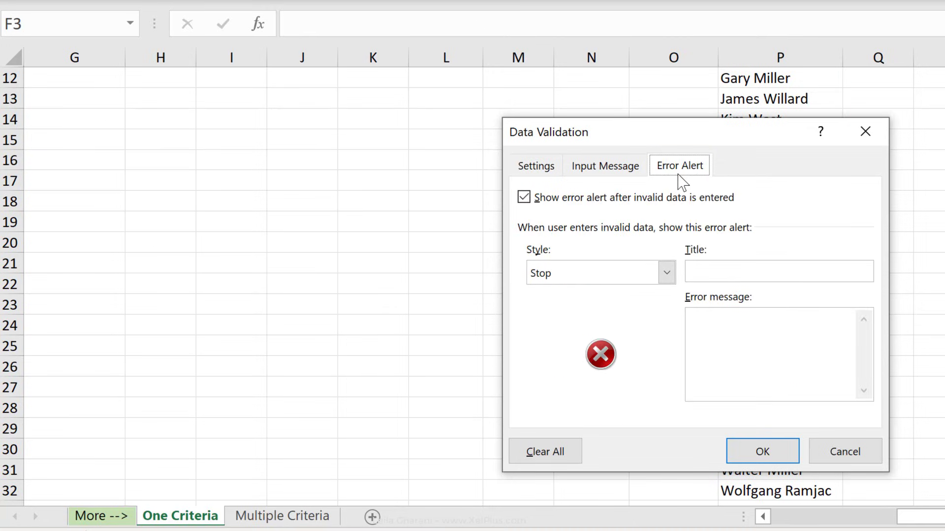
{"action": "left_click", "coordinate": [527, 200]}
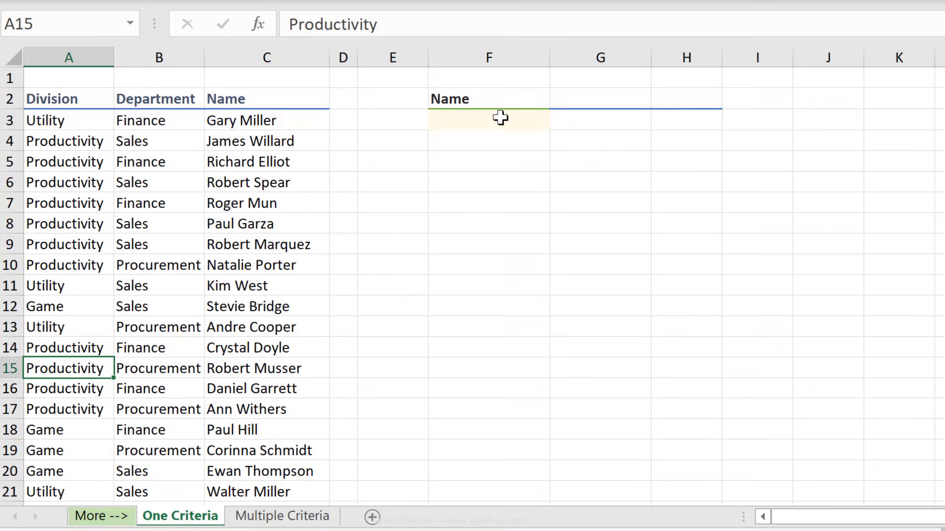
Pick an employee name from F3's new dropdown and start typing =dget( in G3.
{"action": "left_click", "coordinate": [500, 118]}
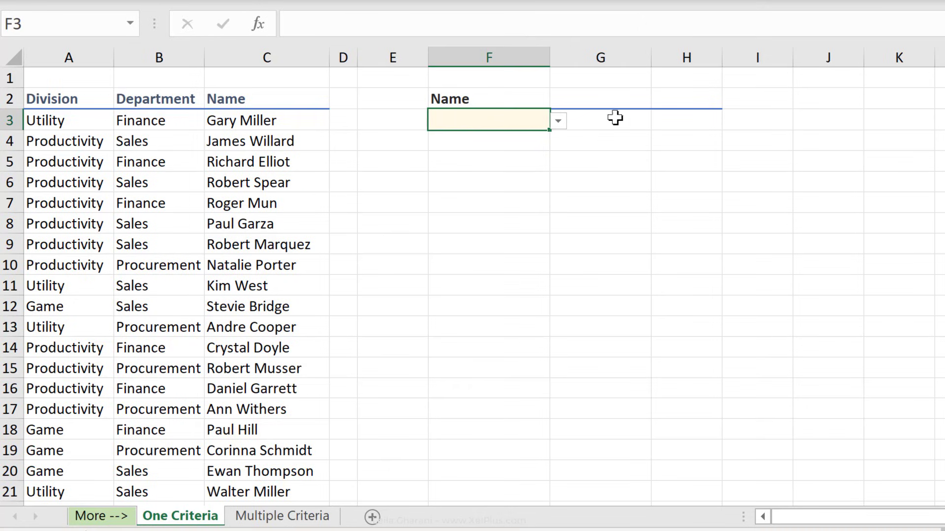
{"action": "left_click", "coordinate": [559, 121]}
{"action": "left_click_drag", "start_coordinate": [559, 165], "coordinate": [559, 190]}
{"action": "left_click", "coordinate": [463, 183]}
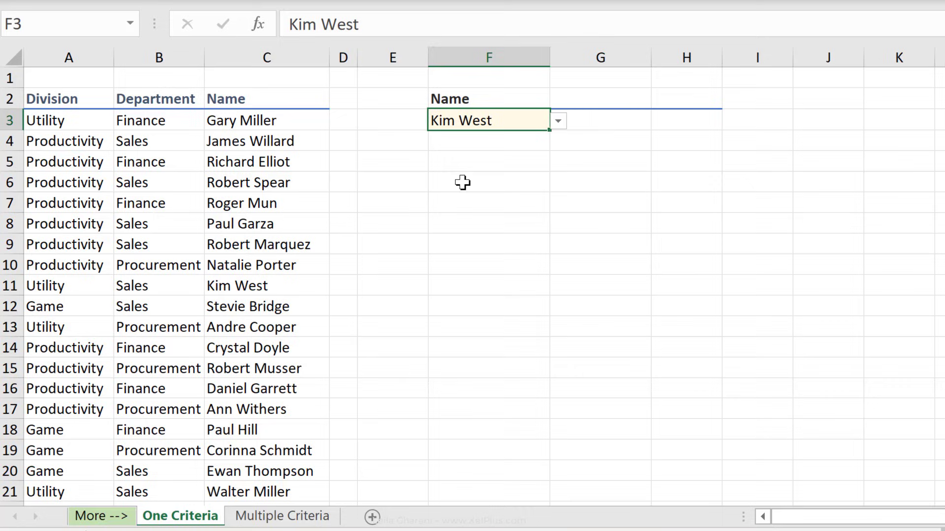
{"action": "left_click", "coordinate": [602, 125]}
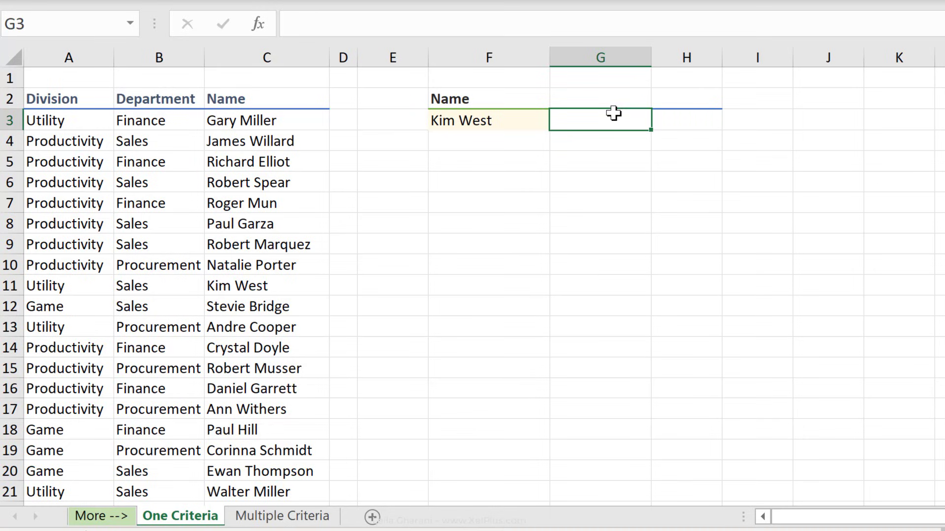
{"action": "type", "text": "="}
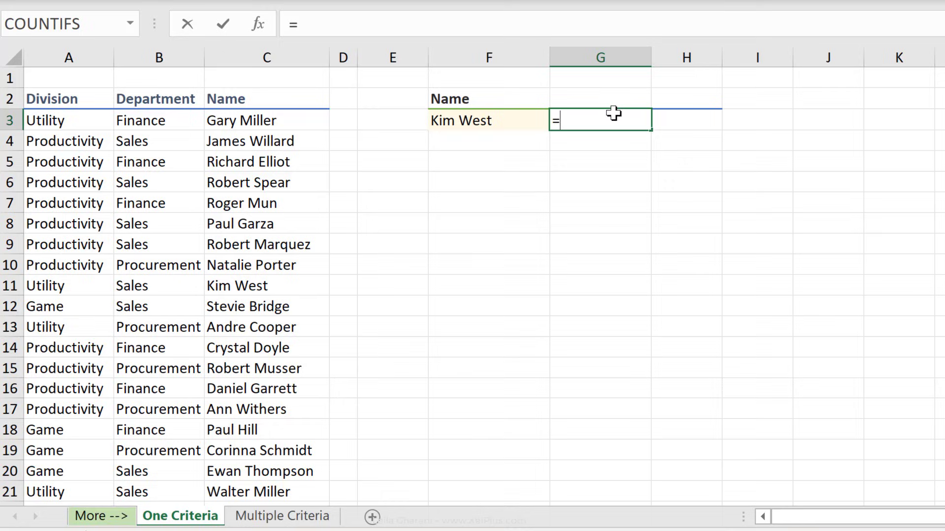
{"action": "type", "text": "dget"}
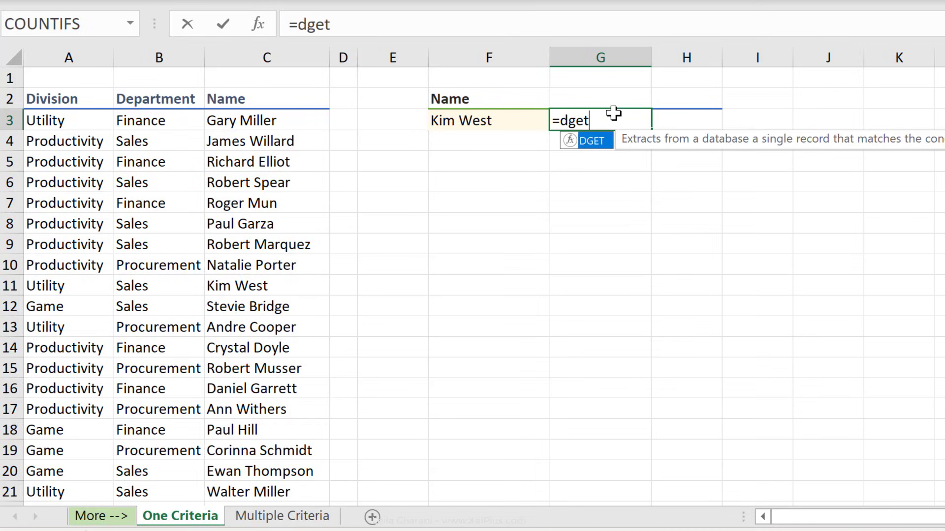
{"action": "type", "text": "("}
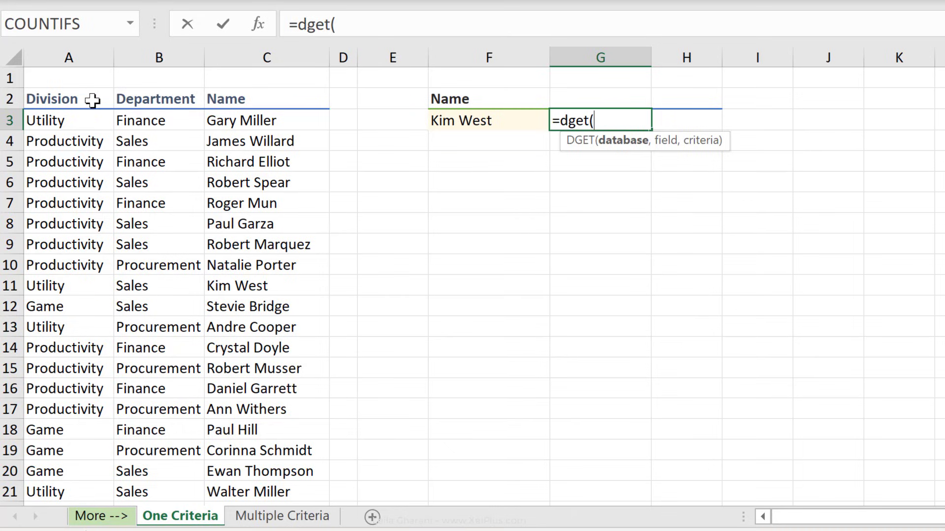
Enter A2:C42 as the DGET database argument, followed by a comma.
{"action": "left_click_drag", "start_coordinate": [93, 99], "coordinate": [303, 181]}
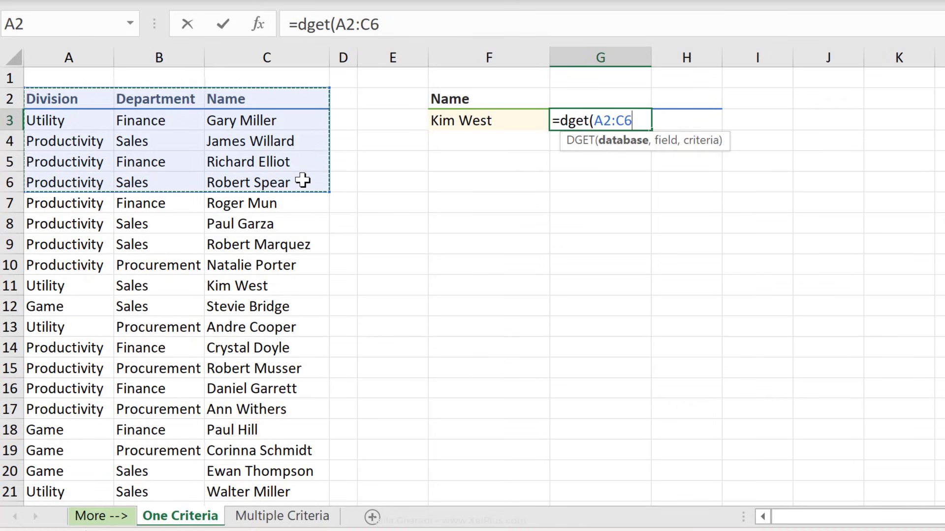
{"action": "key", "text": "ctrl+shift+Down"}
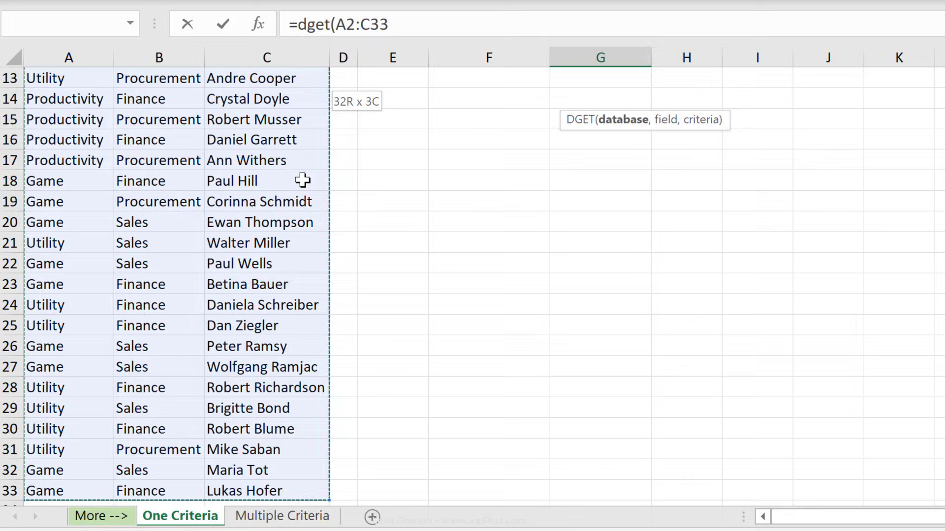
{"action": "key", "text": "shift+Down"}
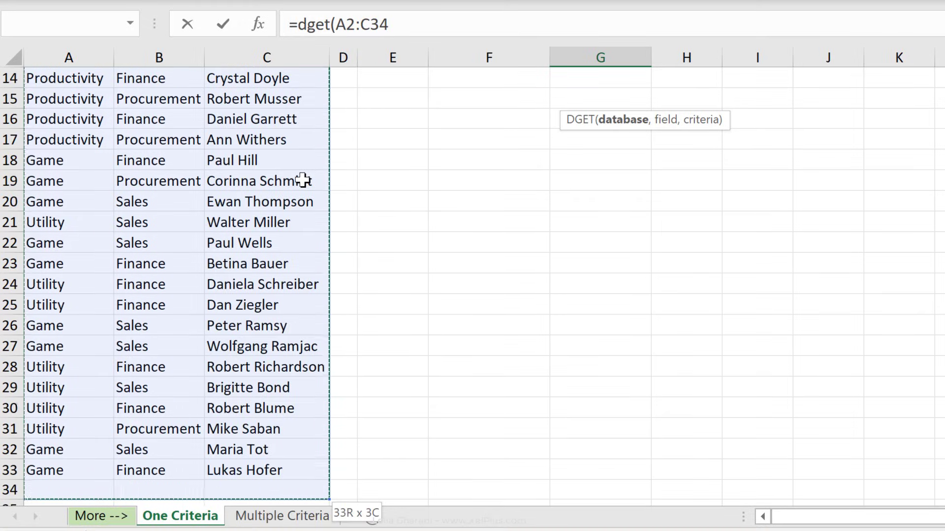
{"action": "key", "text": "shift+Down"}
{"action": "key", "text": "shift+Down"}
{"action": "key", "text": "shift+Down"}
{"action": "key", "text": "shift+Down"}
{"action": "key", "text": "shift+Down"}
{"action": "key", "text": "shift+Down"}
{"action": "key", "text": "shift+Down"}
{"action": "key", "text": "shift+Down"}
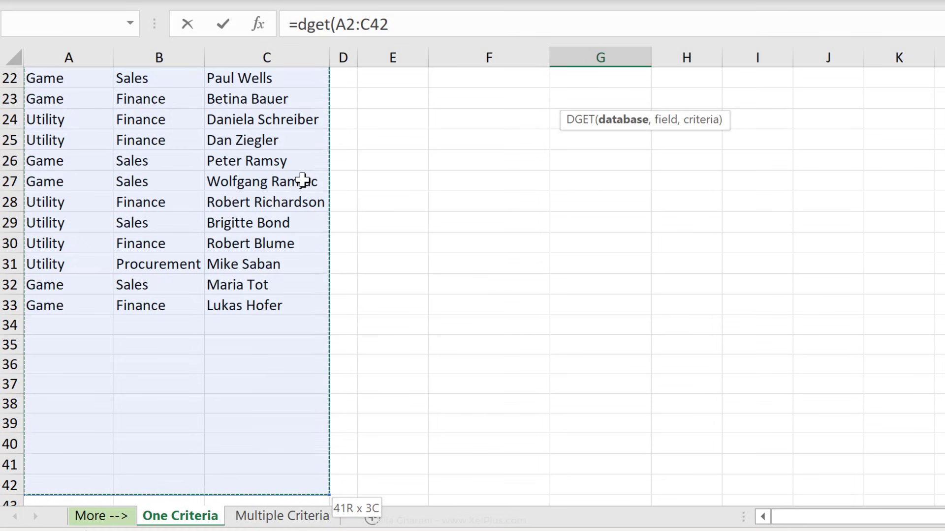
{"action": "type", "text": ","}
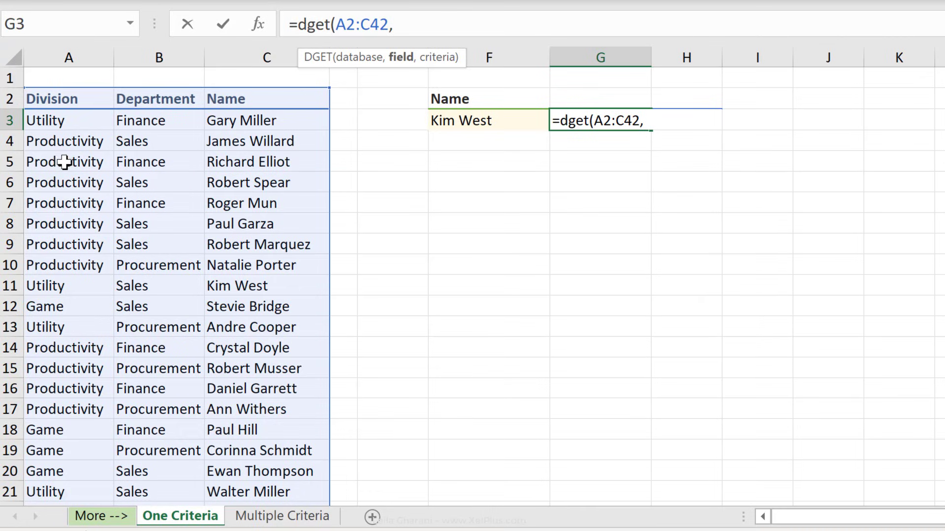
Enter 1 as the DGET field argument, followed by a comma.
{"action": "type", "text": "1"}
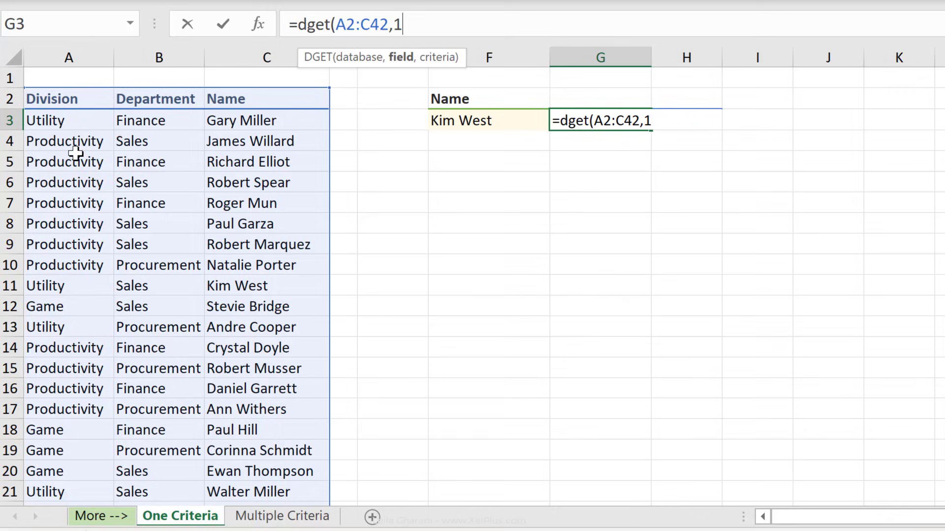
{"action": "type", "text": ","}
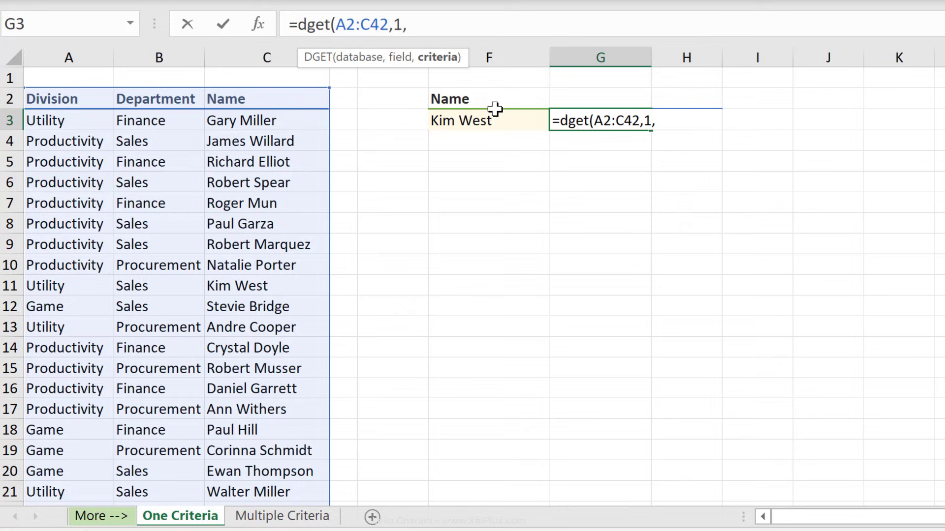
Complete =DGET(A2:C42,1,F2:F3) with F2:F3 as criteria, returning Utility.
{"action": "left_click_drag", "start_coordinate": [489, 102], "coordinate": [492, 121]}
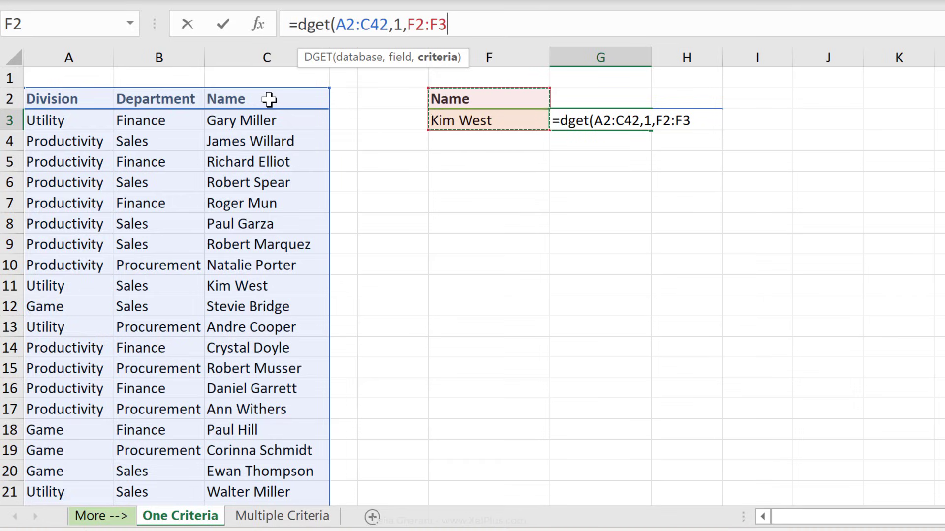
{"action": "type", "text": ")"}
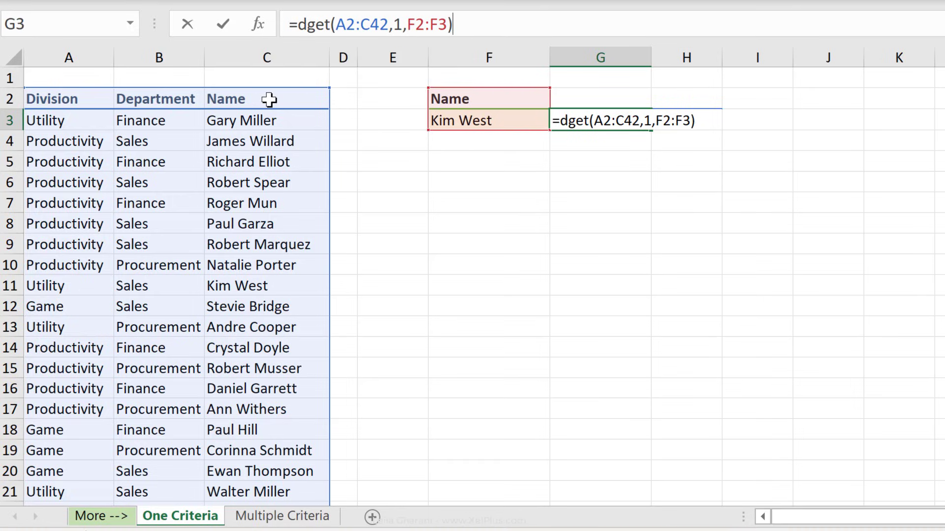
{"action": "key", "text": "ctrl+Return"}
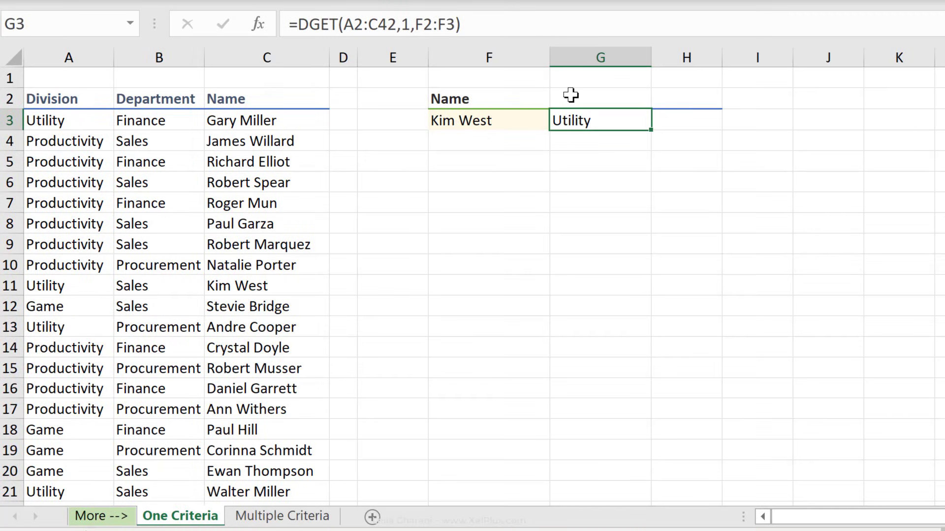
Replace the G3 formula's field argument 1 with "division".
{"action": "left_click", "coordinate": [571, 96]}
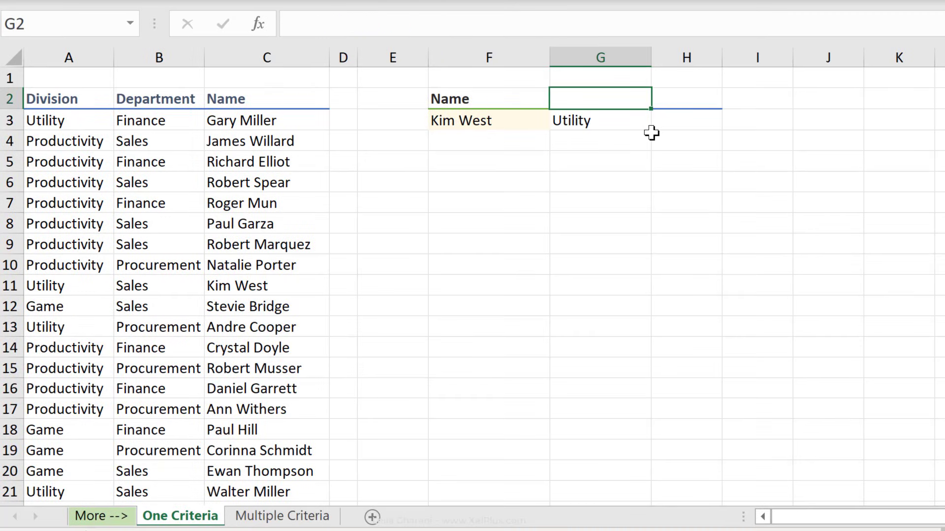
{"action": "left_click", "coordinate": [650, 129]}
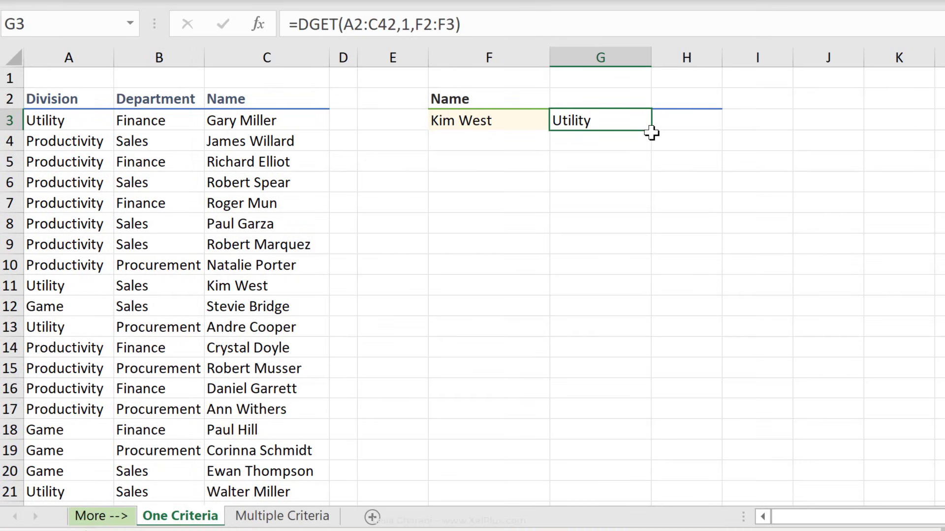
{"action": "left_click", "coordinate": [408, 25]}
{"action": "key", "text": "BackSpace"}
{"action": "type", "text": "\"d"}
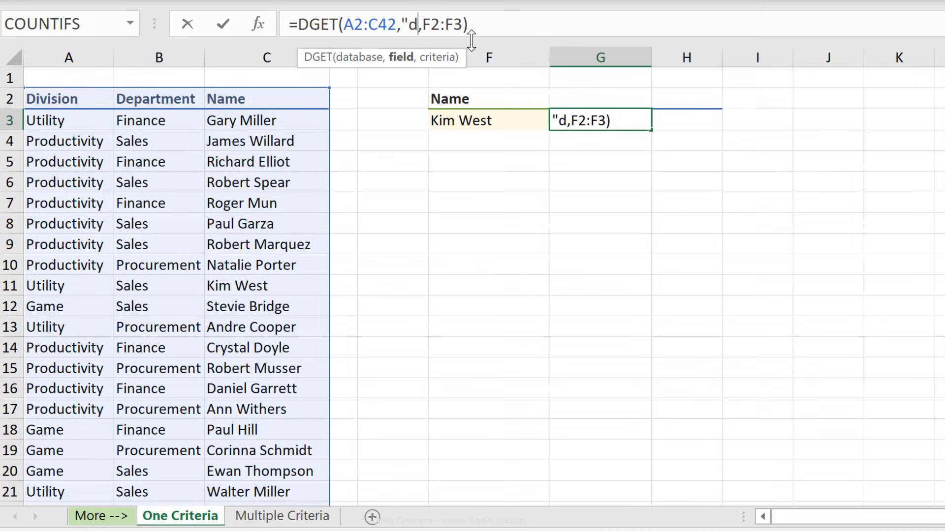
{"action": "type", "text": "ivision\""}
{"action": "key", "text": "ctrl+Return"}
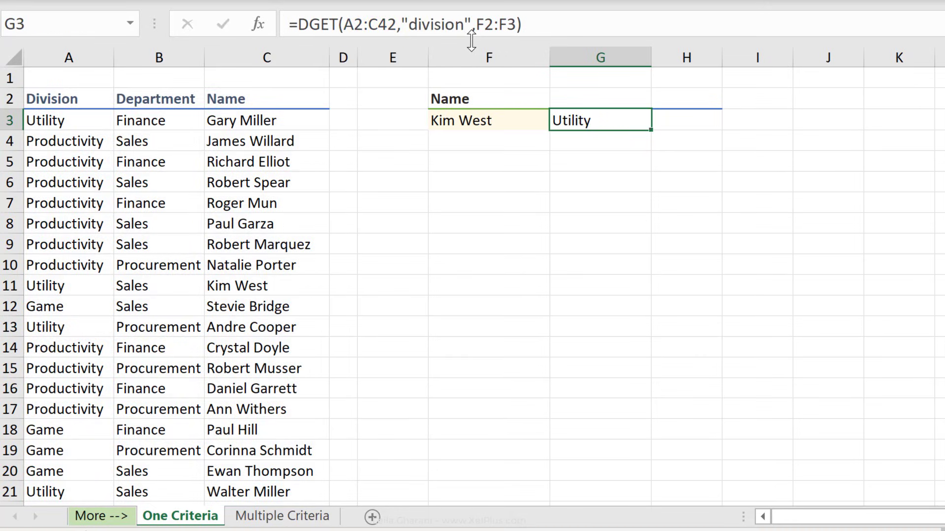
Type Division in G2 and make the G3 formula take its field from G2.
{"action": "left_click", "coordinate": [576, 96]}
{"action": "type", "text": "Div"}
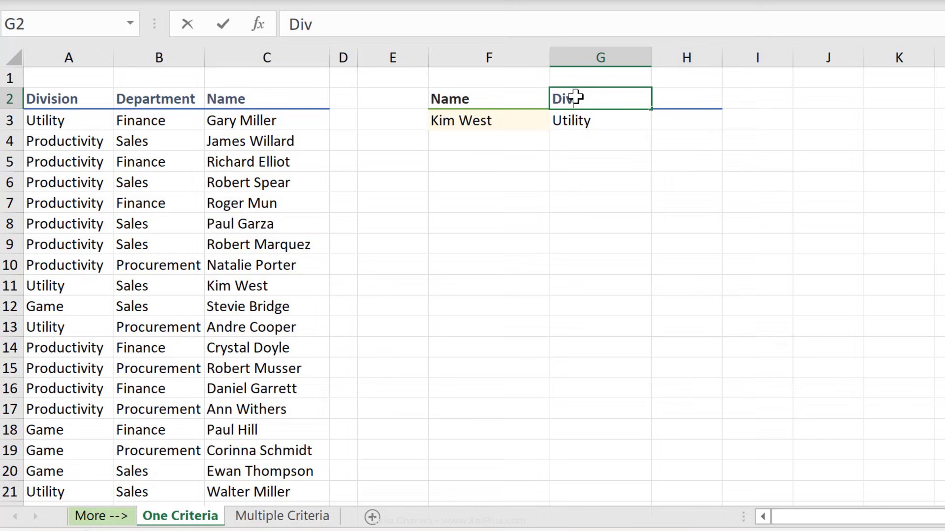
{"action": "type", "text": "ision"}
{"action": "key", "text": "Down"}
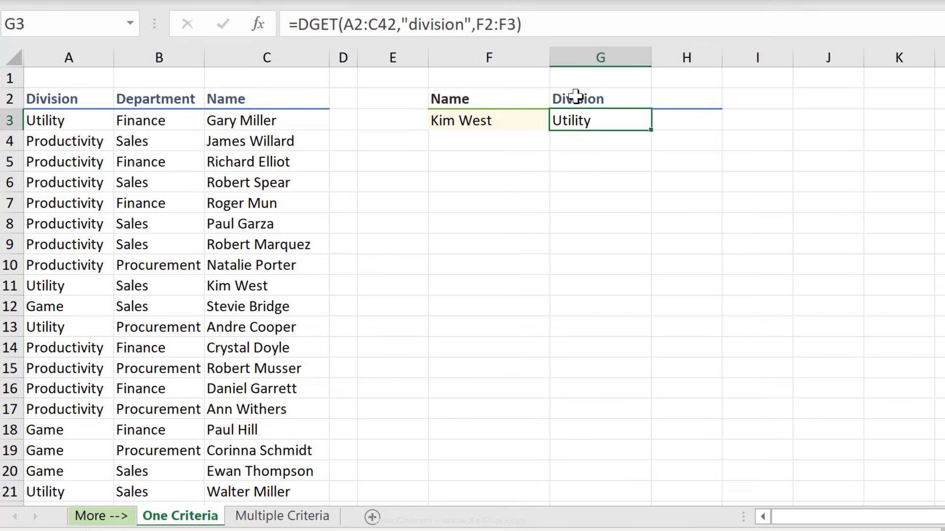
{"action": "left_click_drag", "start_coordinate": [477, 17], "coordinate": [406, 23]}
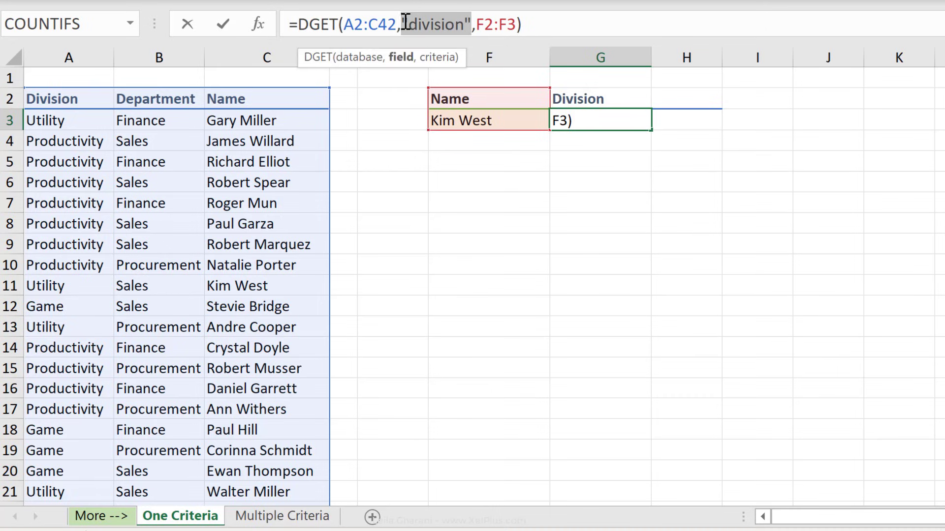
{"action": "left_click", "coordinate": [610, 97]}
{"action": "key", "text": "ctrl+Return"}
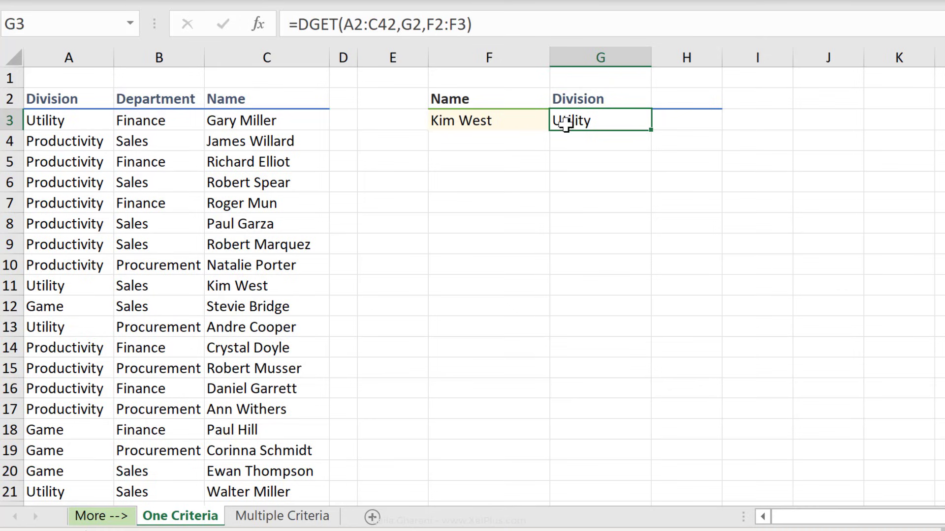
{"action": "left_click", "coordinate": [684, 97]}
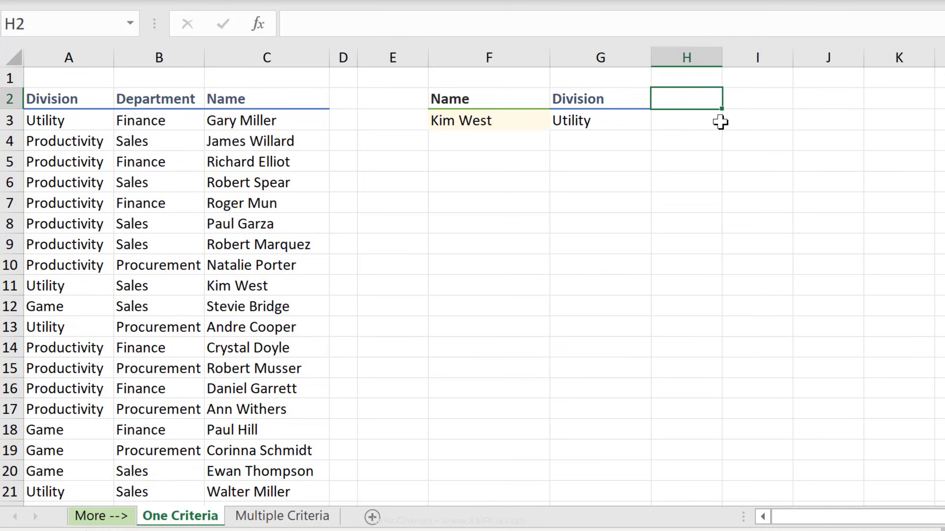
Type Department in H2 and make G3's table range $A$2:$C$42 absolute.
{"action": "type", "text": "Depar"}
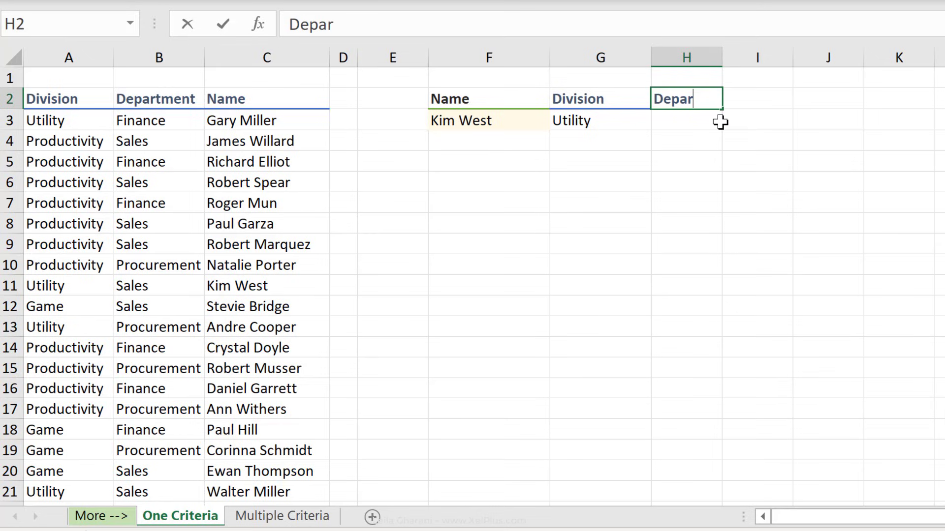
{"action": "type", "text": "tment"}
{"action": "left_click", "coordinate": [592, 108]}
{"action": "left_click", "coordinate": [588, 120]}
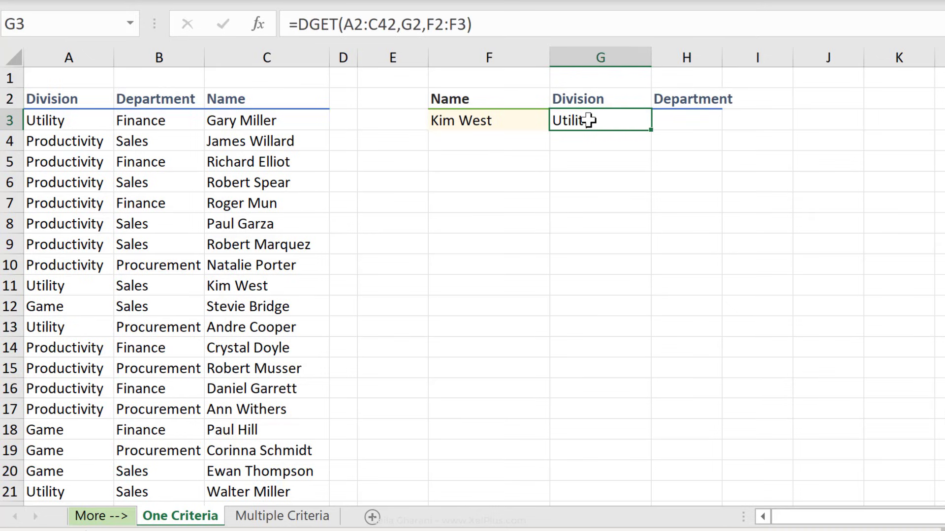
{"action": "left_click_drag", "start_coordinate": [351, 26], "coordinate": [379, 27]}
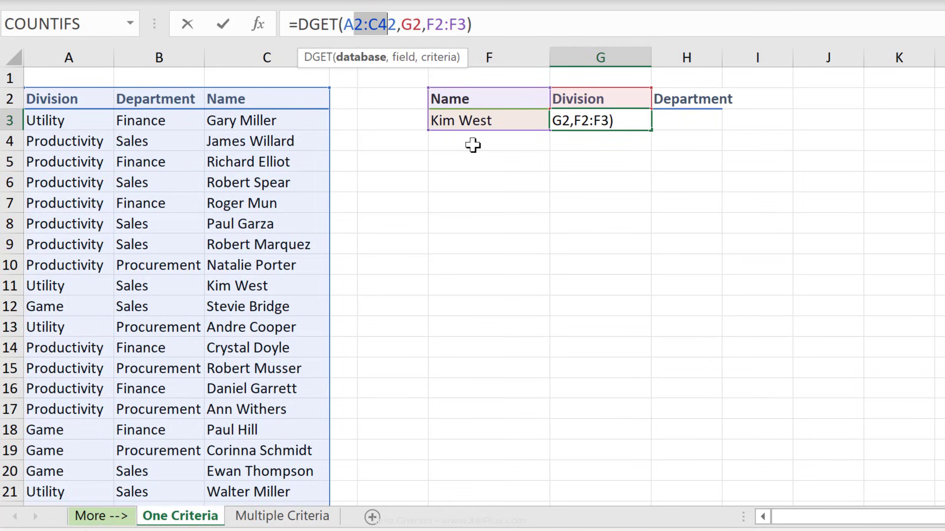
{"action": "key", "text": "F4"}
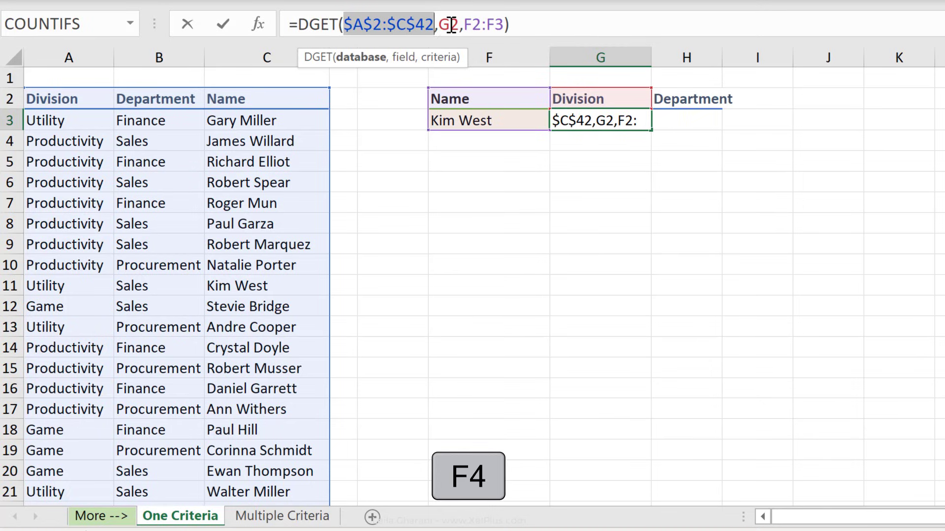
{"action": "left_click", "coordinate": [451, 23]}
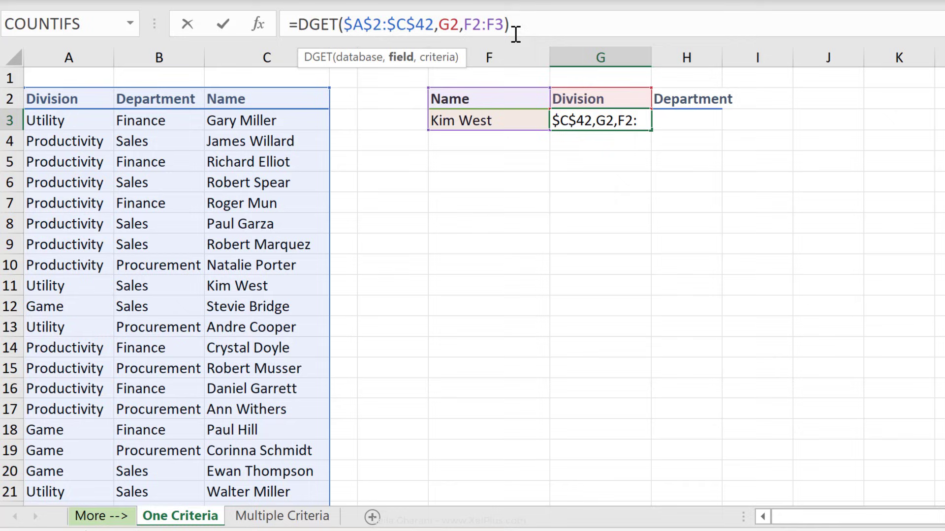
Make the criteria range $F$2:$F$3 absolute and fill the lookup to H3, returning Sales.
{"action": "left_click_drag", "start_coordinate": [471, 23], "coordinate": [504, 24]}
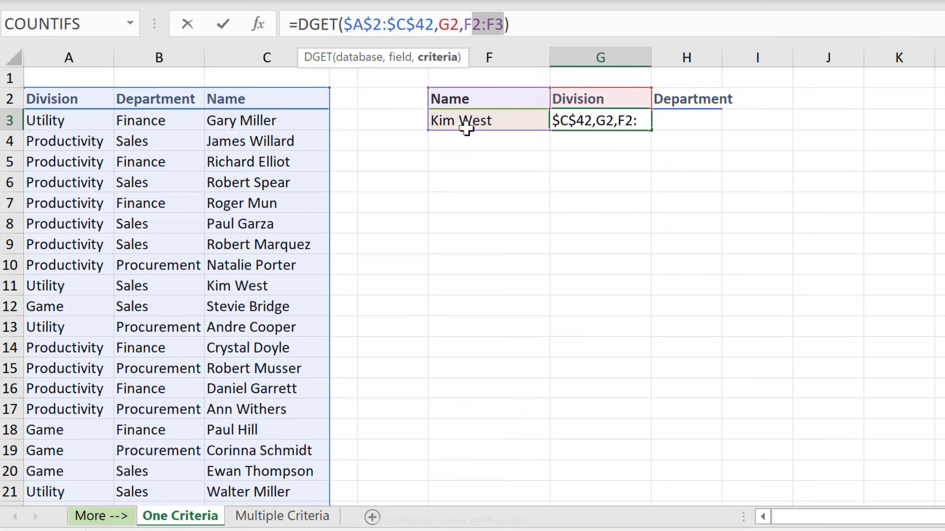
{"action": "key", "text": "F4"}
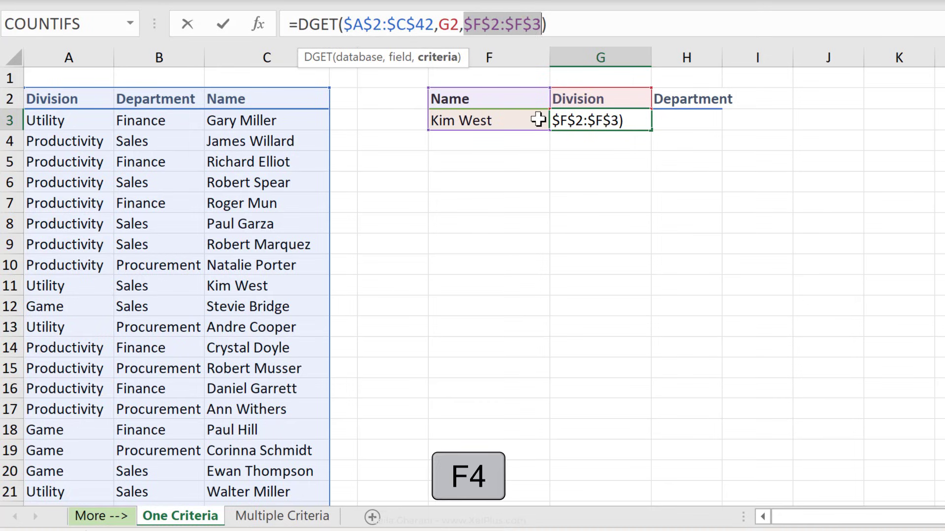
{"action": "left_click", "coordinate": [621, 17]}
{"action": "key", "text": "Return"}
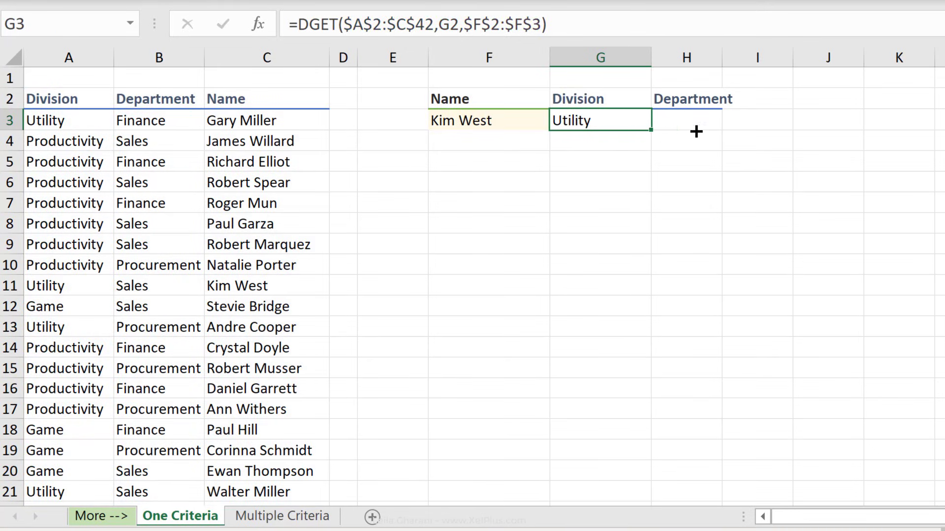
{"action": "left_click_drag", "start_coordinate": [651, 129], "coordinate": [689, 127]}
{"action": "left_click", "coordinate": [671, 122]}
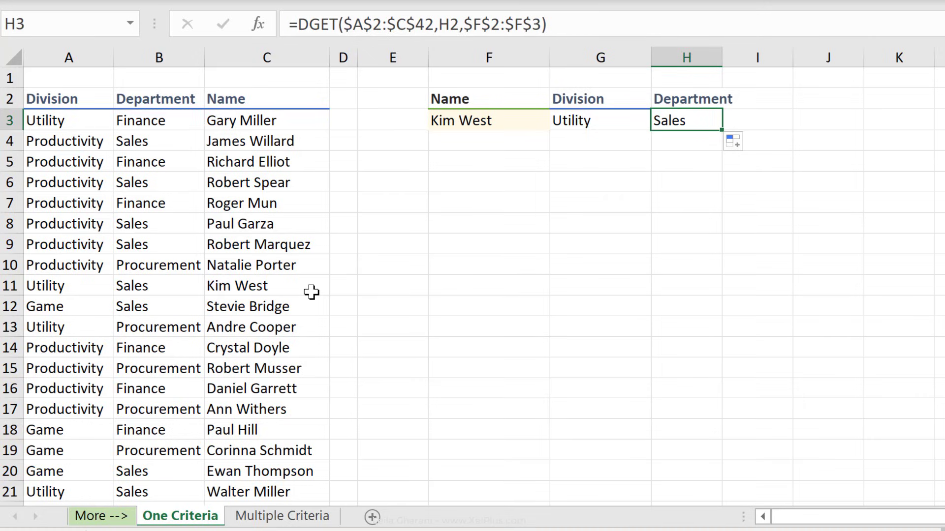
{"action": "key", "text": "Left"}
{"action": "key", "text": "Left"}
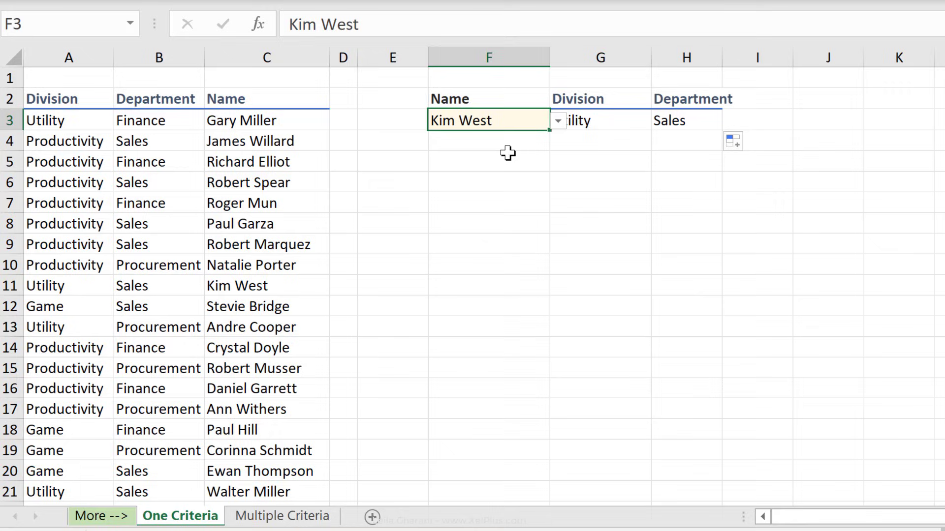
{"action": "left_click", "coordinate": [279, 243]}
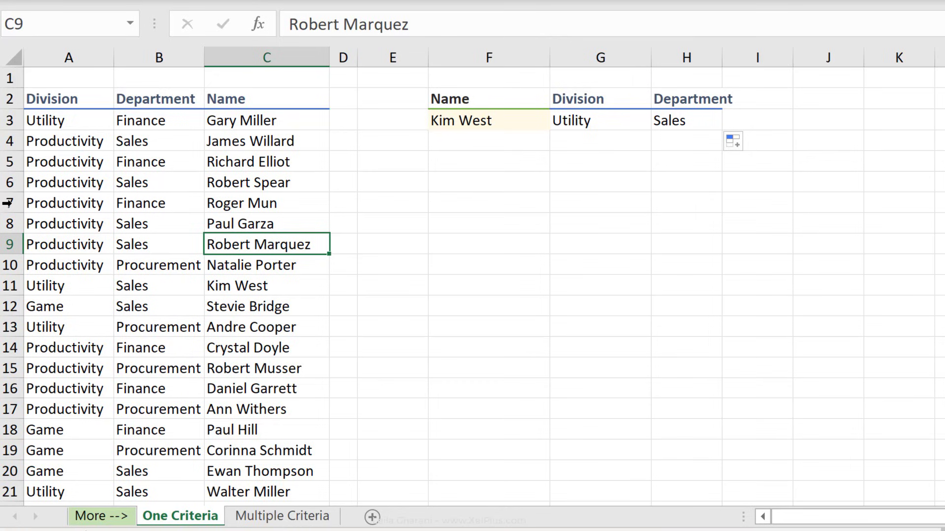
{"action": "left_click", "coordinate": [618, 126]}
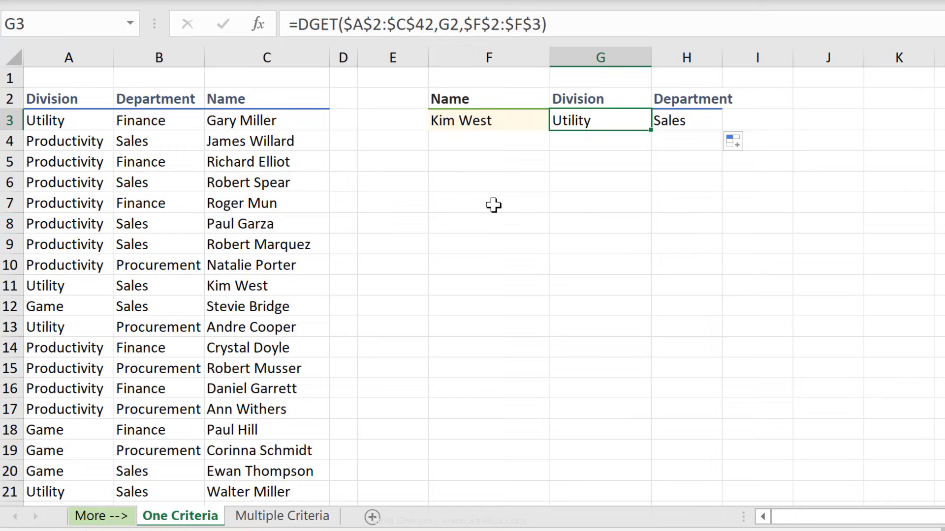
{"action": "left_click", "coordinate": [481, 126]}
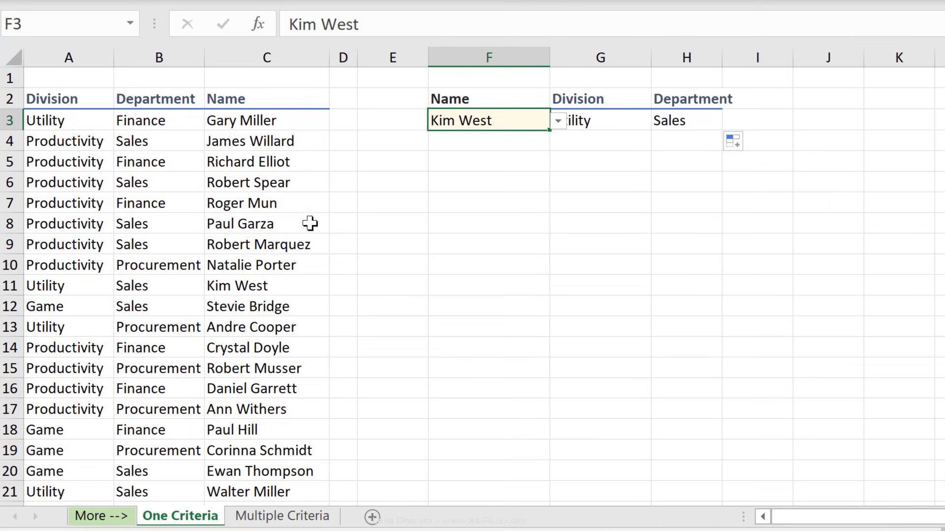
{"action": "left_click", "coordinate": [491, 146]}
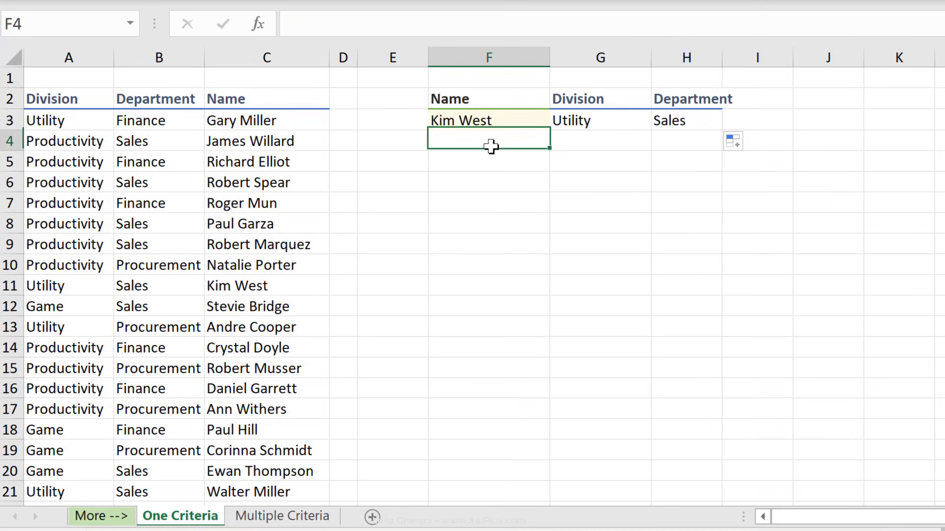
{"action": "left_click", "coordinate": [615, 123]}
{"action": "left_click_drag", "start_coordinate": [653, 129], "coordinate": [652, 151]}
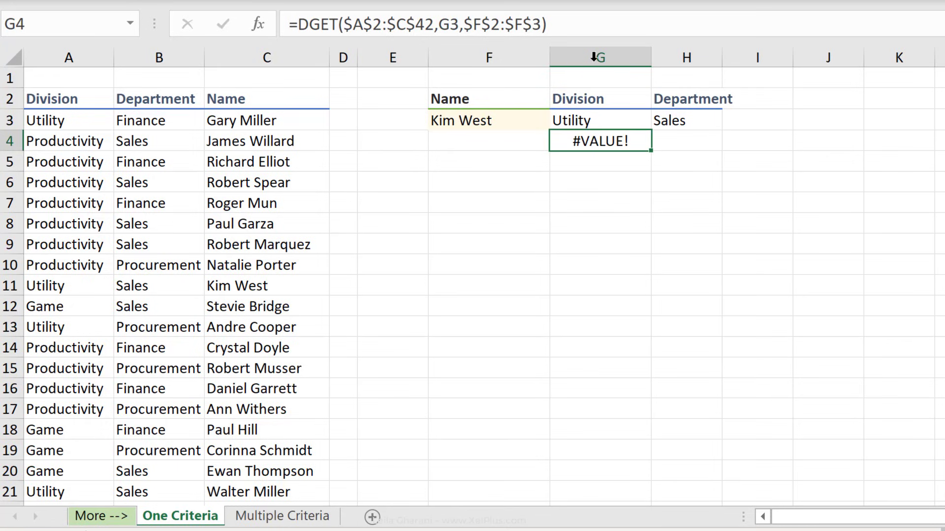
{"action": "left_click", "coordinate": [583, 26]}
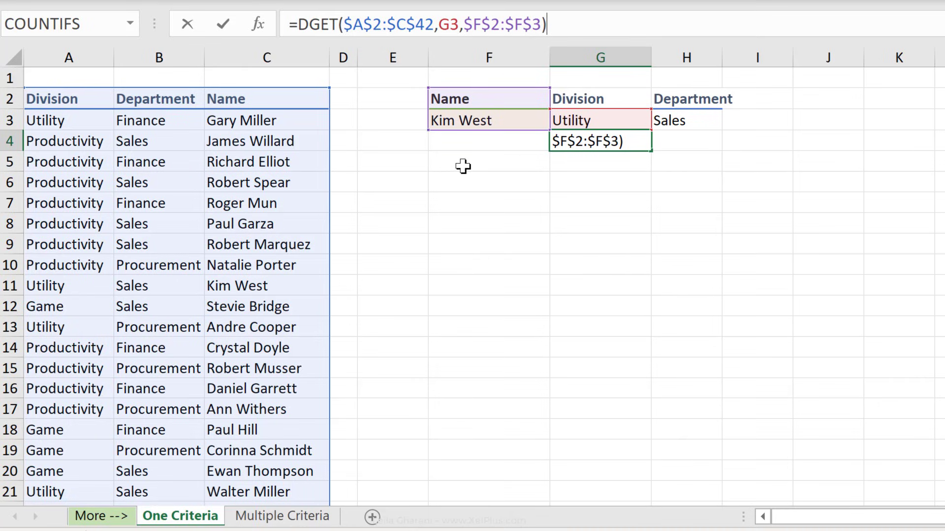
{"action": "key", "text": "Escape"}
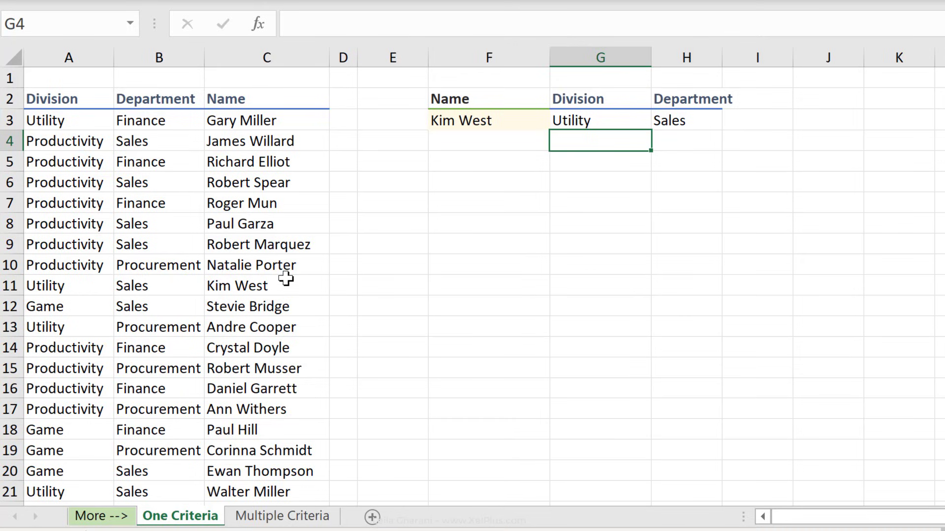
Pick a different employee in F3 so the lookups show Productivity and Finance.
{"action": "left_click", "coordinate": [466, 120]}
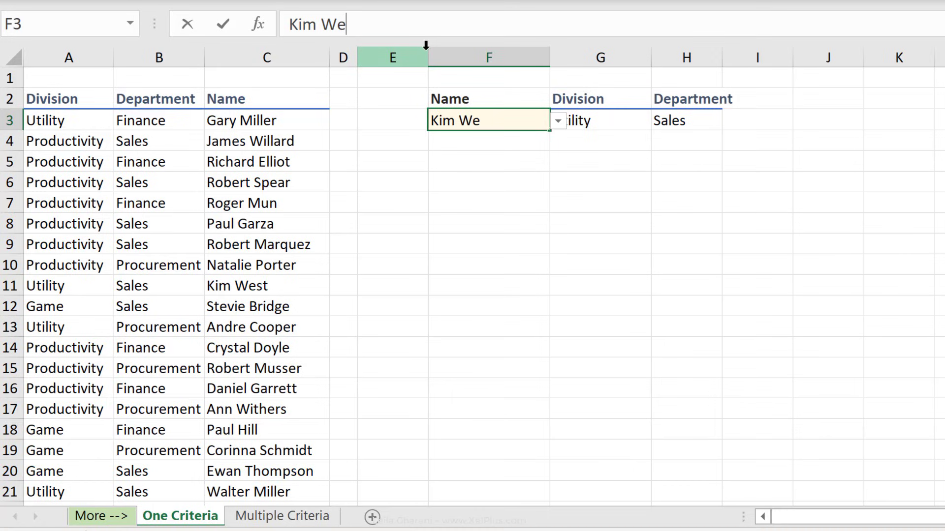
{"action": "key", "text": "ctrl+Return"}
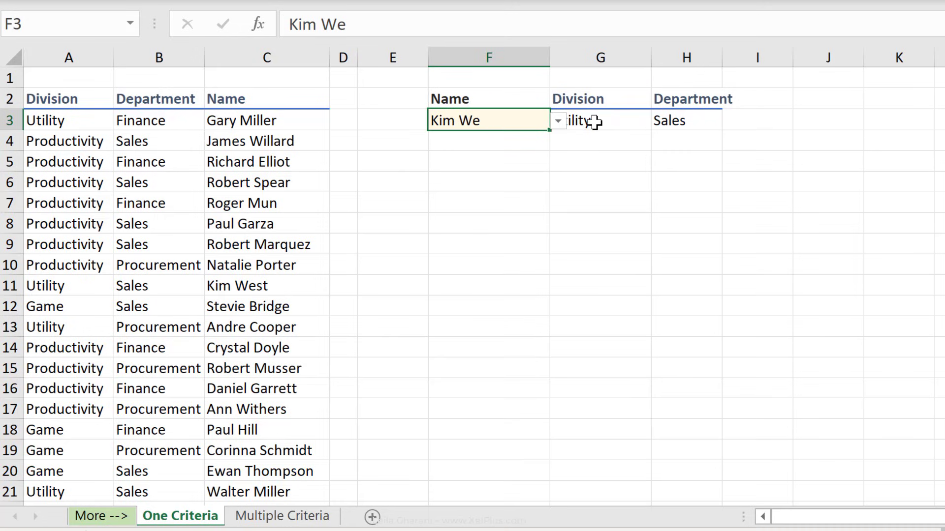
{"action": "left_click", "coordinate": [557, 121]}
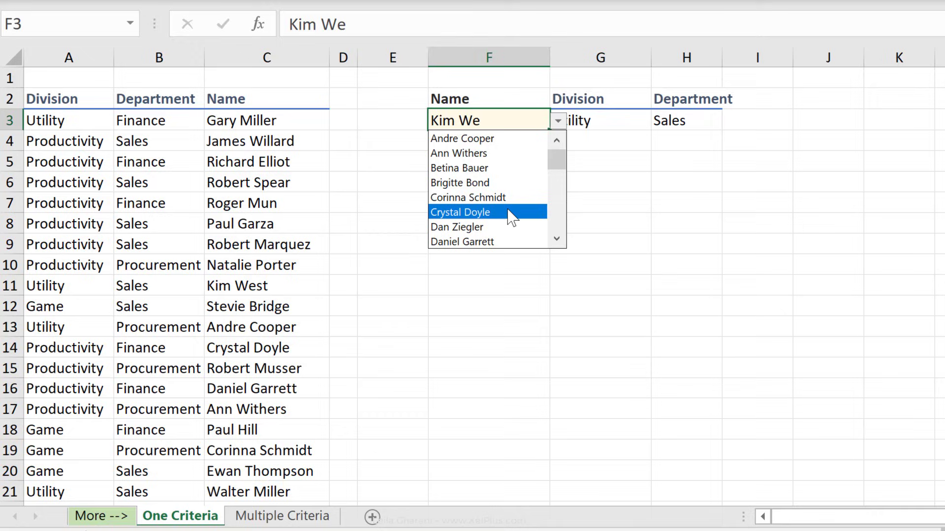
{"action": "left_click", "coordinate": [498, 242]}
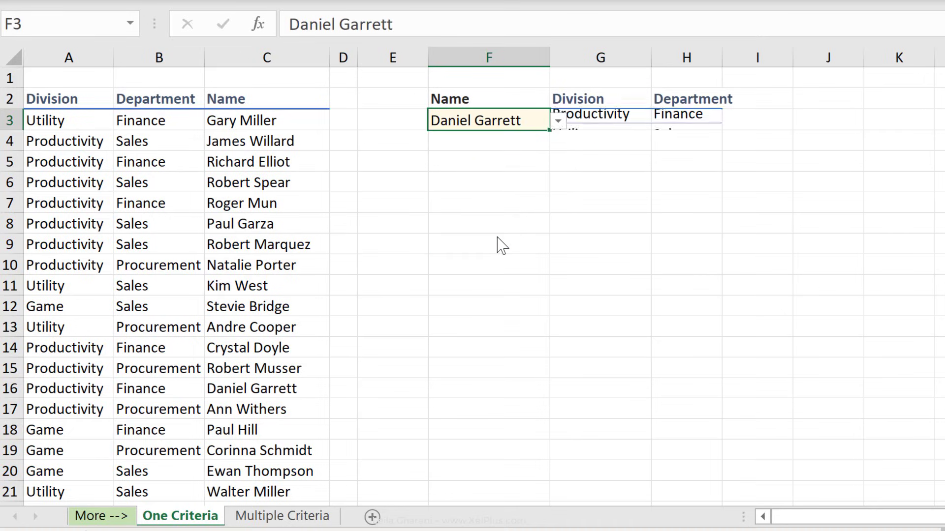
{"action": "left_click", "coordinate": [625, 129]}
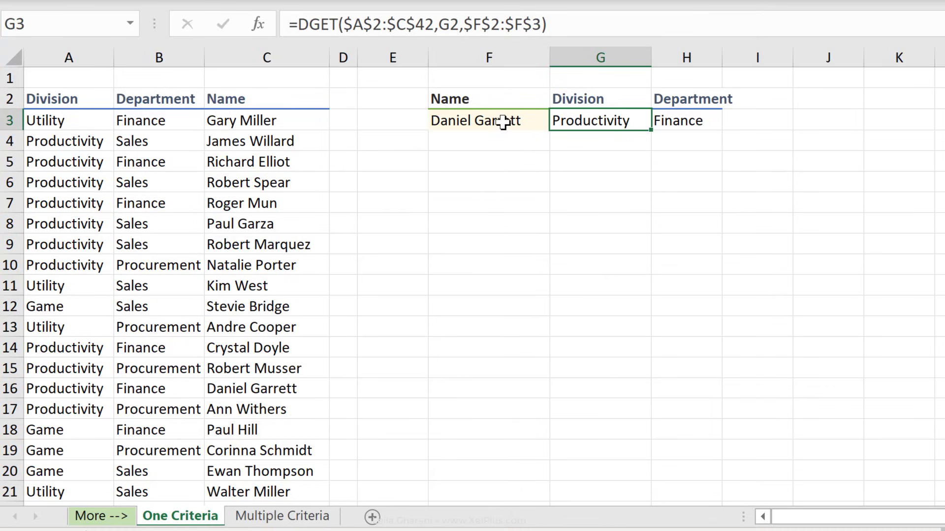
Check the original employee's record in C11 and pick that name again in F3.
{"action": "left_click", "coordinate": [476, 121]}
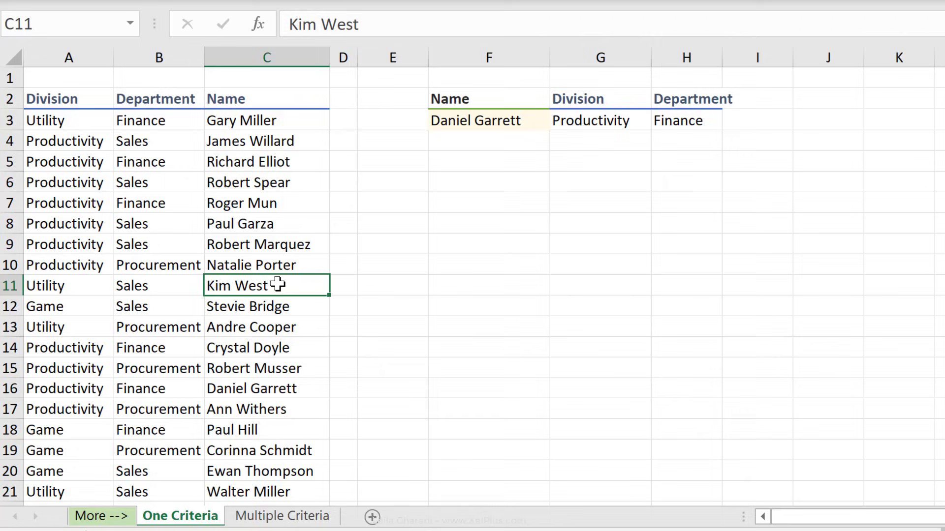
{"action": "left_click", "coordinate": [265, 311]}
{"action": "left_click", "coordinate": [251, 291]}
{"action": "left_click", "coordinate": [508, 118]}
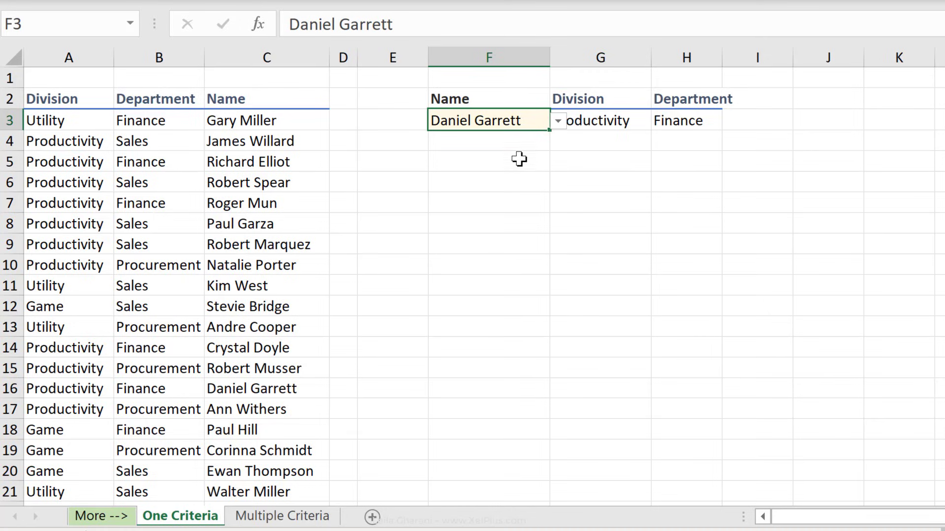
{"action": "left_click", "coordinate": [557, 121]}
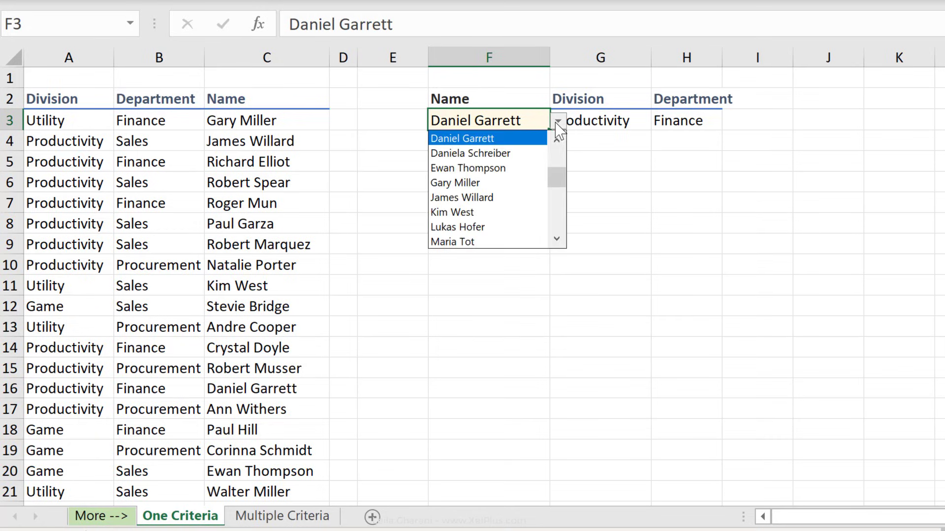
{"action": "left_click", "coordinate": [480, 214]}
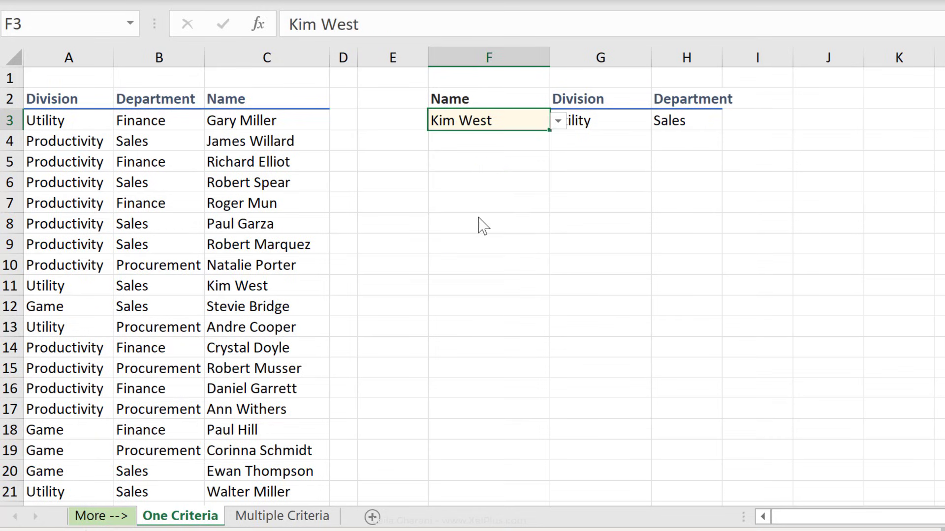
{"action": "left_click", "coordinate": [525, 141]}
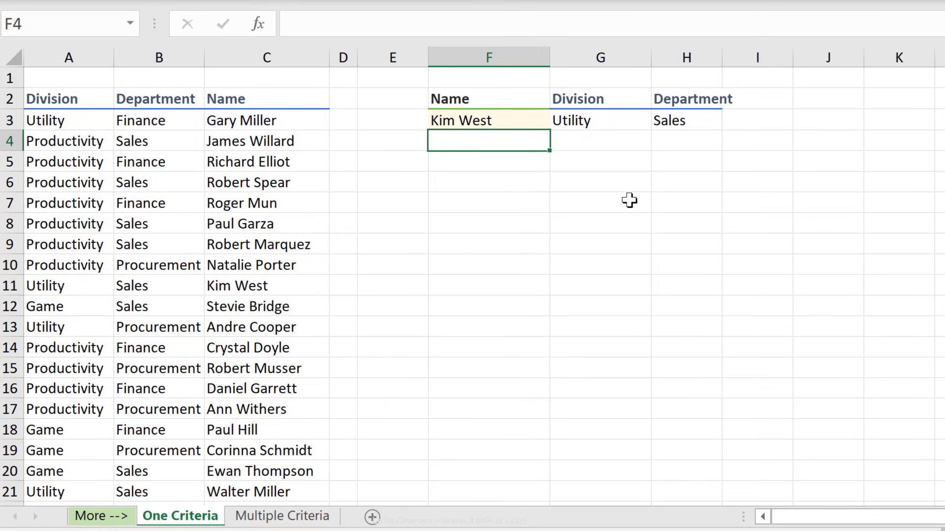
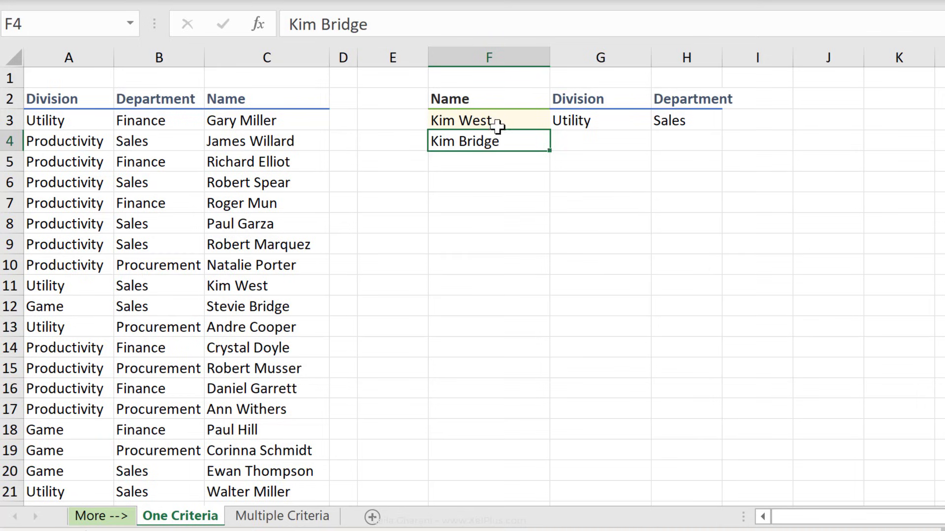
Add a second employee name in F4 and widen G3:H3's criteria to $F$2:$F$4.
{"action": "left_click", "coordinate": [615, 119]}
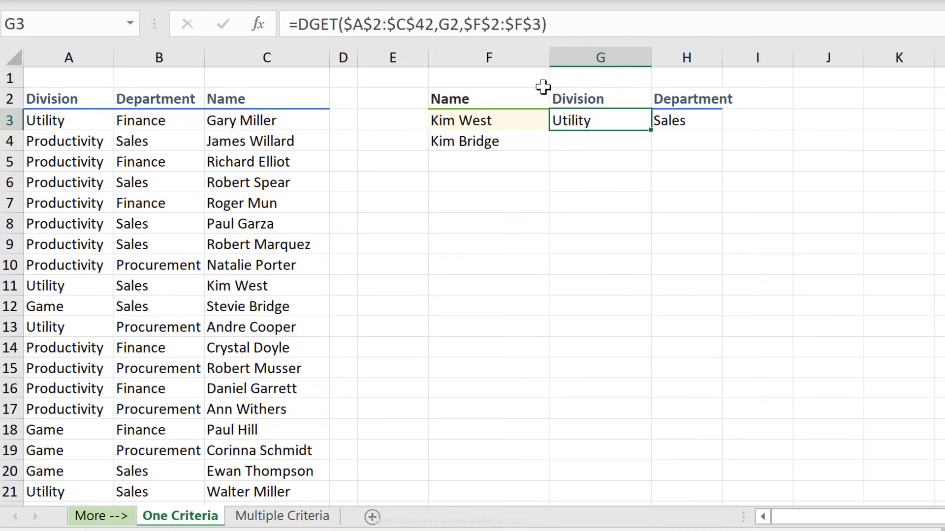
{"action": "left_click", "coordinate": [593, 29]}
{"action": "left_click_drag", "start_coordinate": [554, 127], "coordinate": [494, 140]}
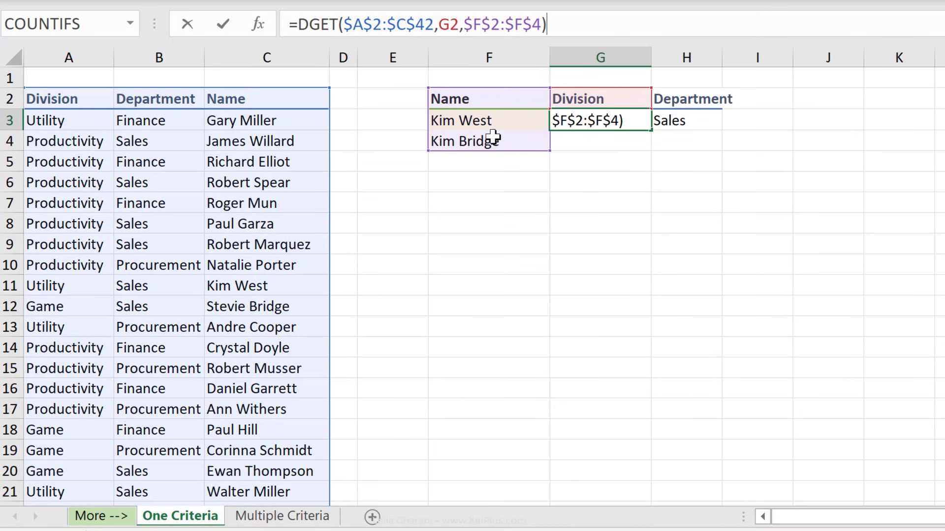
{"action": "key", "text": "ctrl+Return"}
{"action": "left_click_drag", "start_coordinate": [652, 130], "coordinate": [713, 120]}
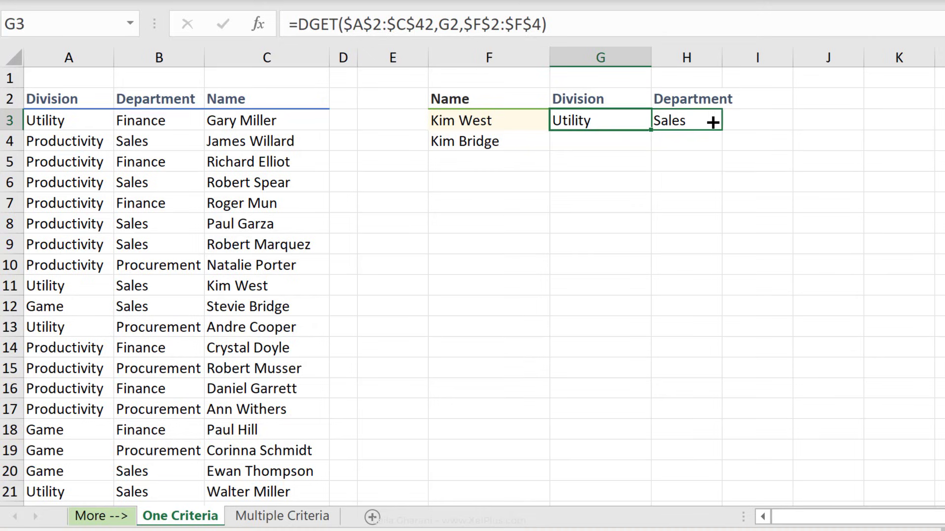
{"action": "left_click", "coordinate": [609, 127]}
Select F4, then start editing the employee name in C11.
{"action": "left_click", "coordinate": [490, 141]}
{"action": "left_click", "coordinate": [270, 290]}
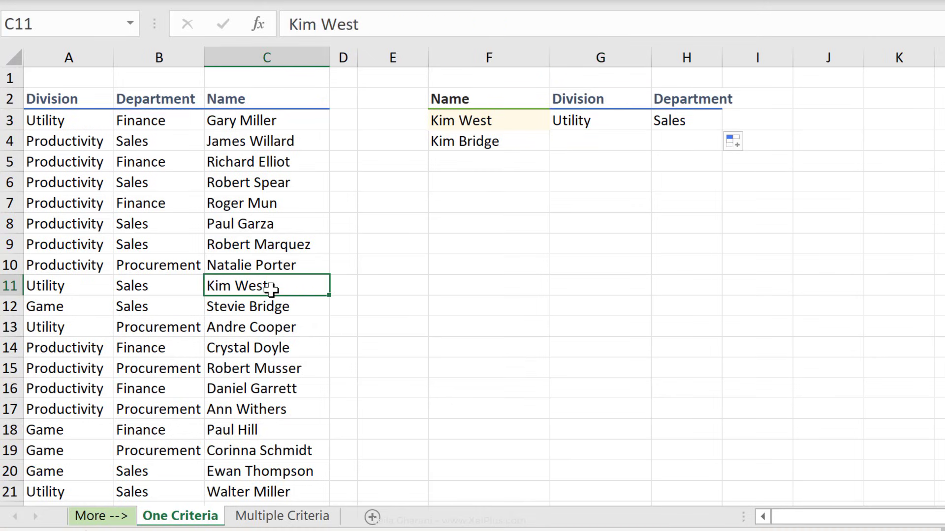
{"action": "left_click", "coordinate": [394, 30]}
{"action": "key", "text": "ctrl+shift+Left"}
{"action": "type", "text": "Bridge"}
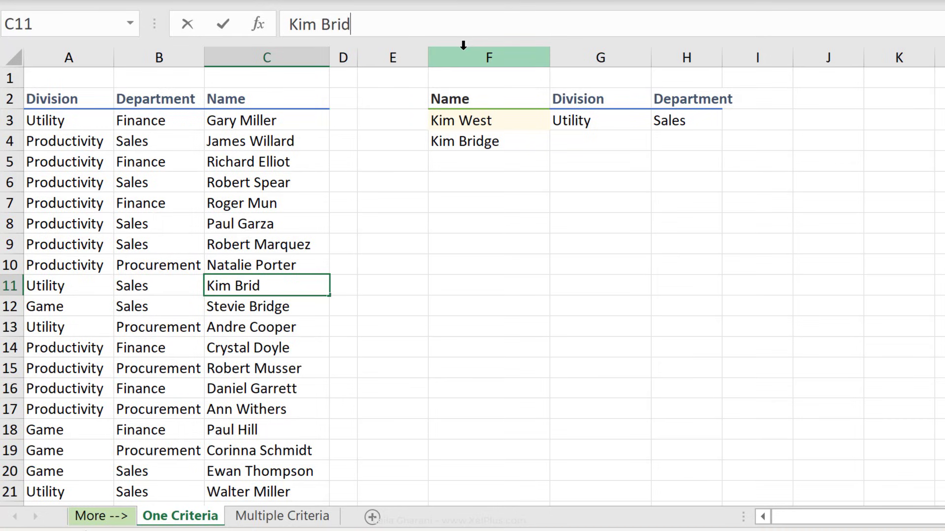
{"action": "key", "text": "ctrl+Return"}
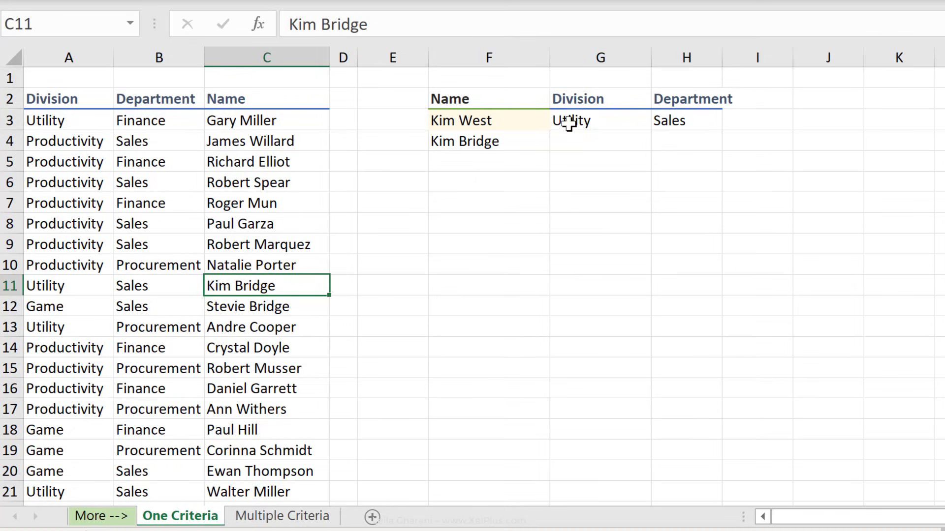
{"action": "left_click", "coordinate": [262, 186]}
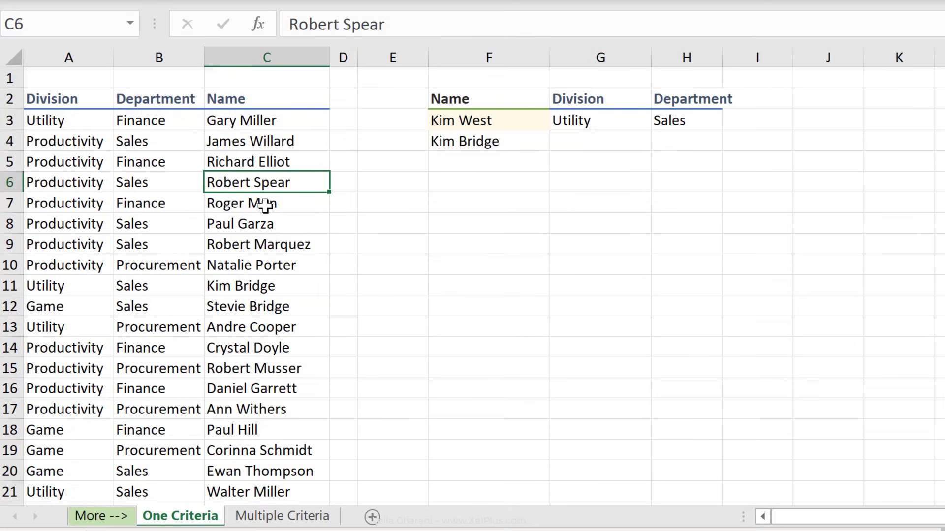
{"action": "left_click", "coordinate": [264, 206]}
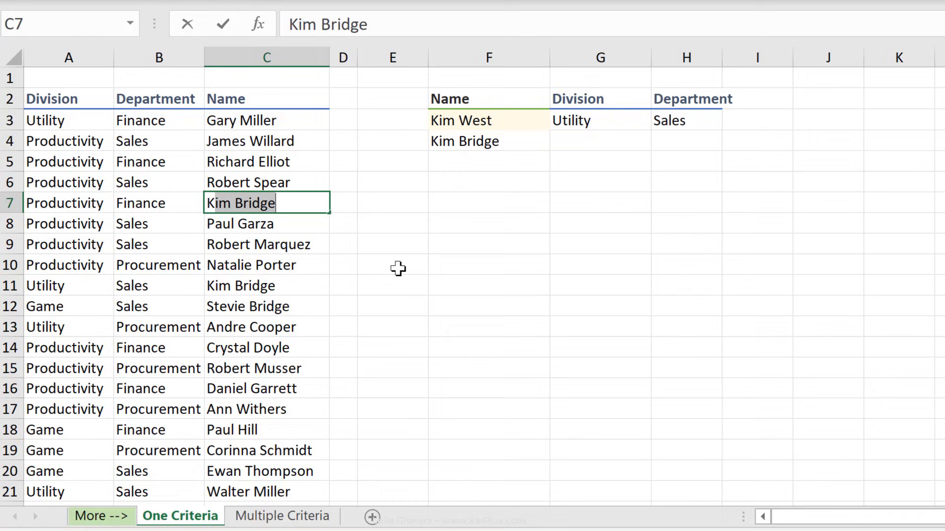
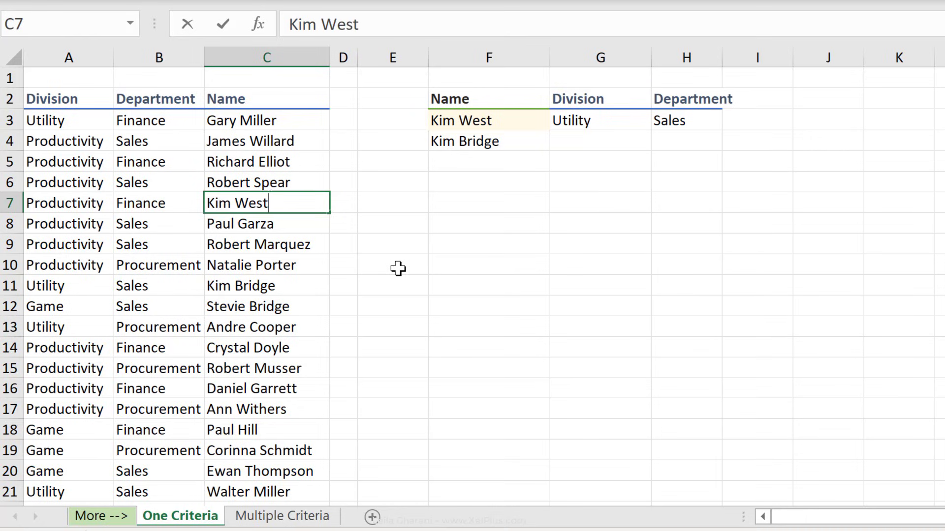
{"action": "key", "text": "ctrl+Return"}
{"action": "left_click_drag", "start_coordinate": [601, 127], "coordinate": [687, 125]}
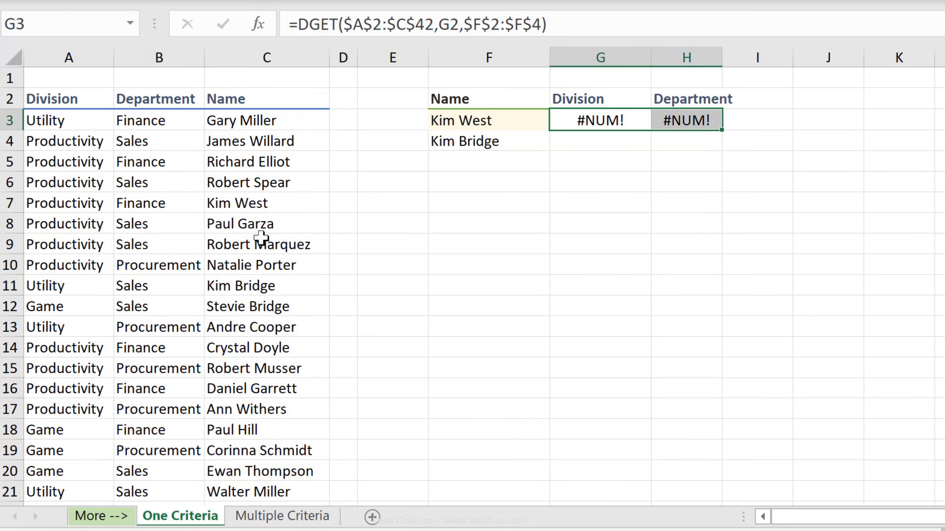
Shrink the G3 DGET criteria range to F2:F3 and clear the extra name in F4.
{"action": "left_click", "coordinate": [487, 126]}
{"action": "left_click", "coordinate": [480, 145]}
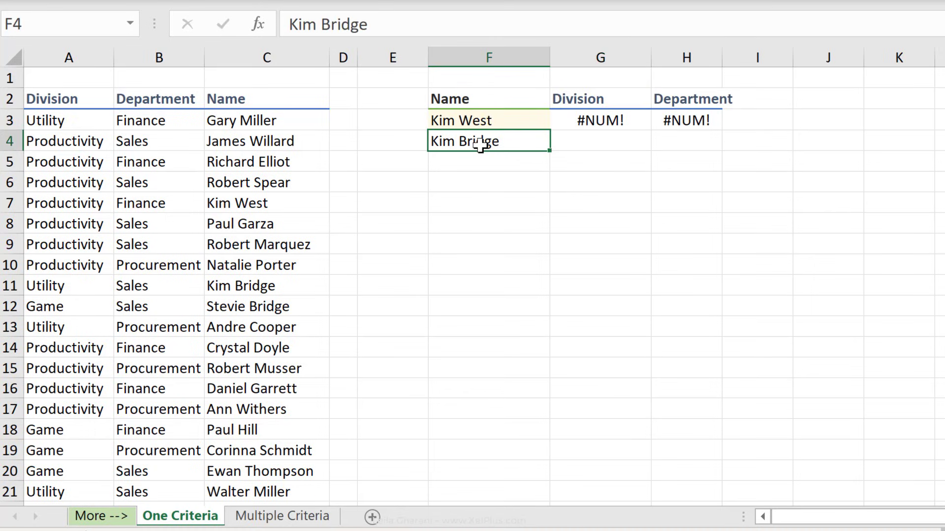
{"action": "left_click", "coordinate": [598, 123]}
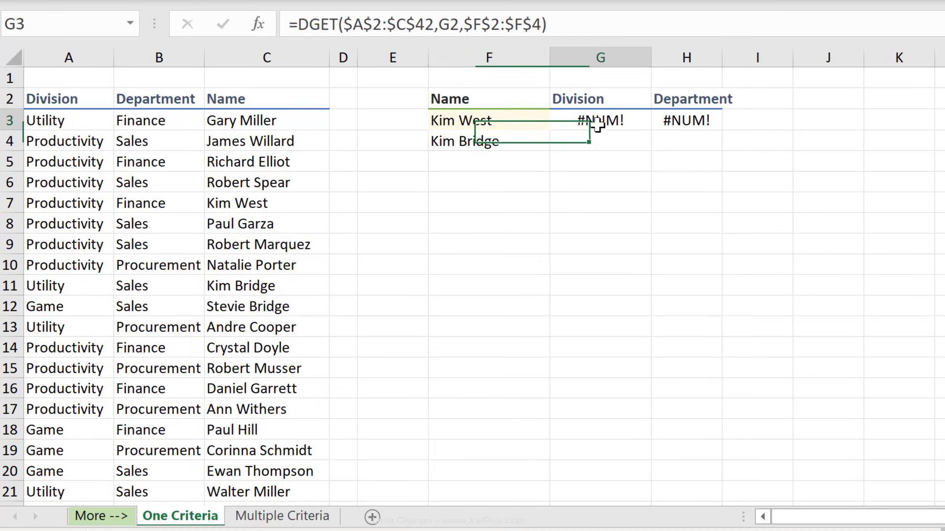
{"action": "left_click", "coordinate": [540, 27]}
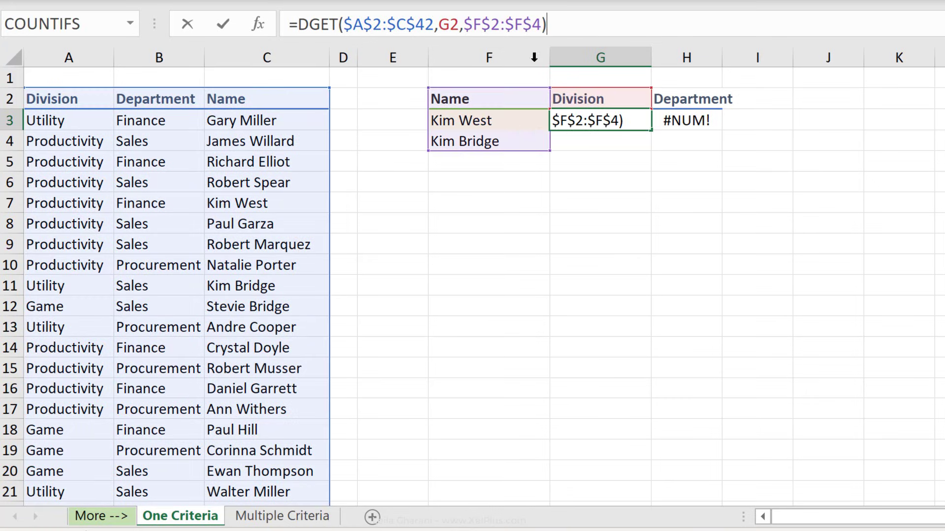
{"action": "left_click_drag", "start_coordinate": [547, 149], "coordinate": [546, 130]}
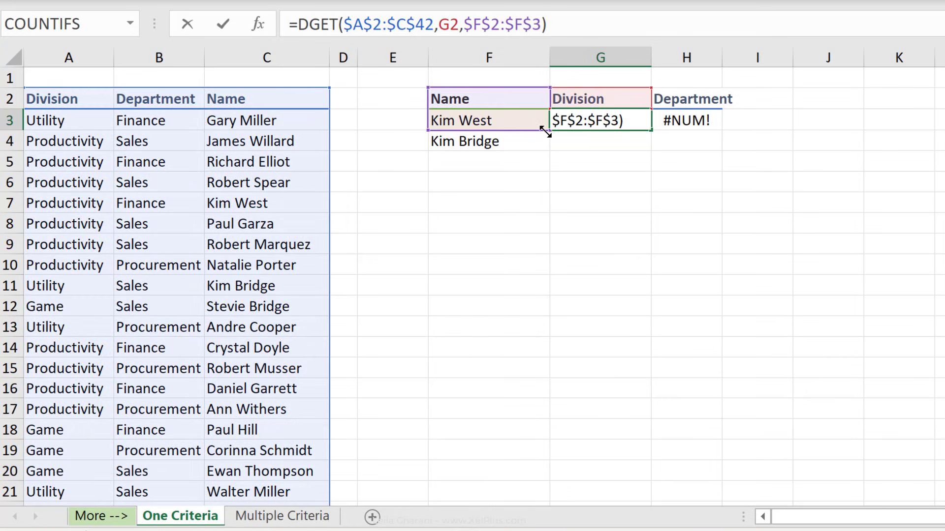
{"action": "key", "text": "ctrl+Return"}
{"action": "left_click", "coordinate": [524, 139]}
{"action": "key", "text": "Delete"}
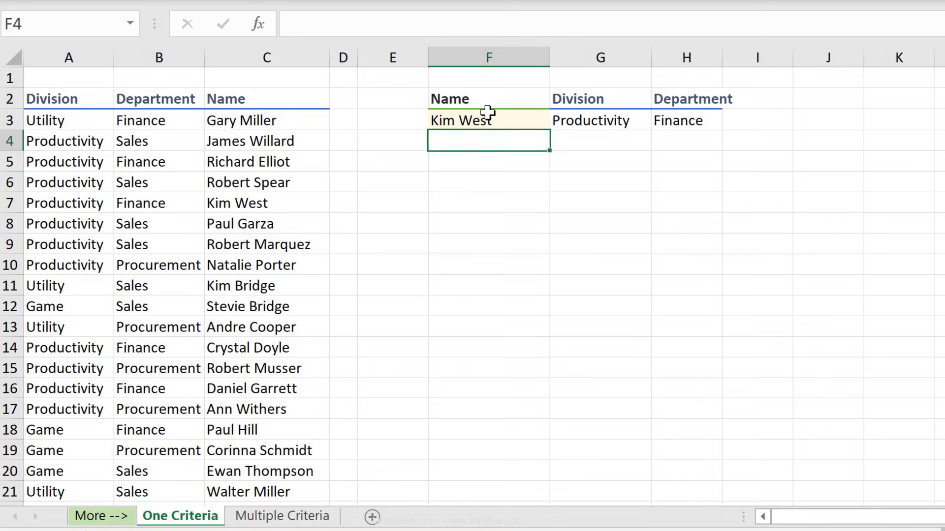
Copy C7's name over C9 to create a duplicate matching F3.
{"action": "left_click", "coordinate": [486, 118]}
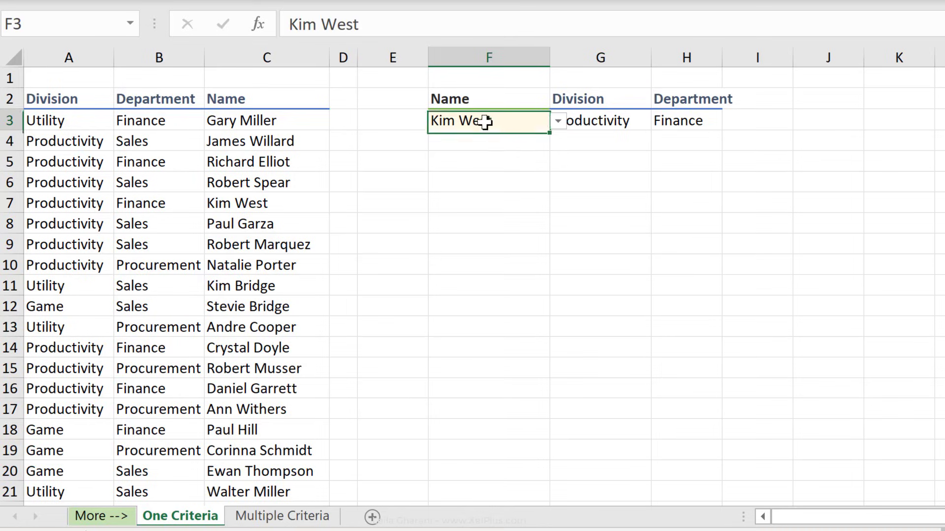
{"action": "left_click", "coordinate": [263, 202]}
{"action": "key", "text": "ctrl+c"}
{"action": "left_click", "coordinate": [259, 246]}
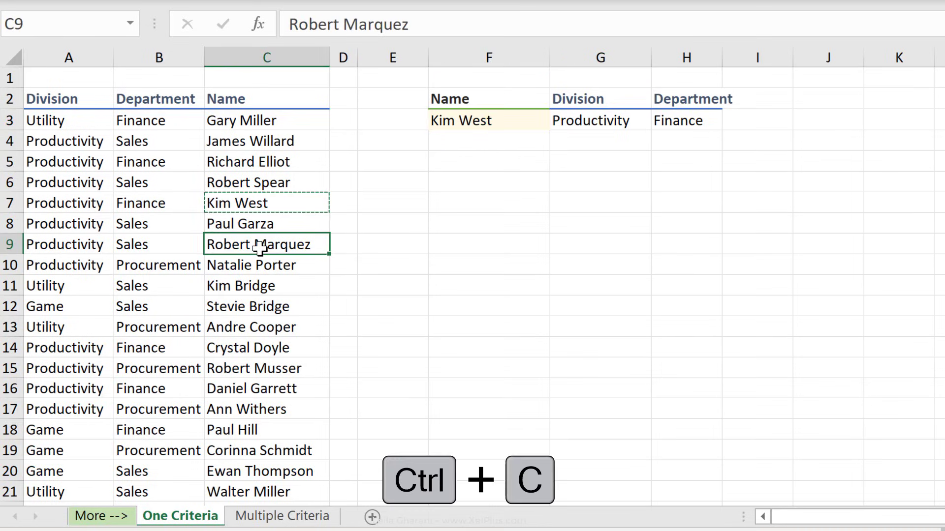
{"action": "key", "text": "ctrl+v"}
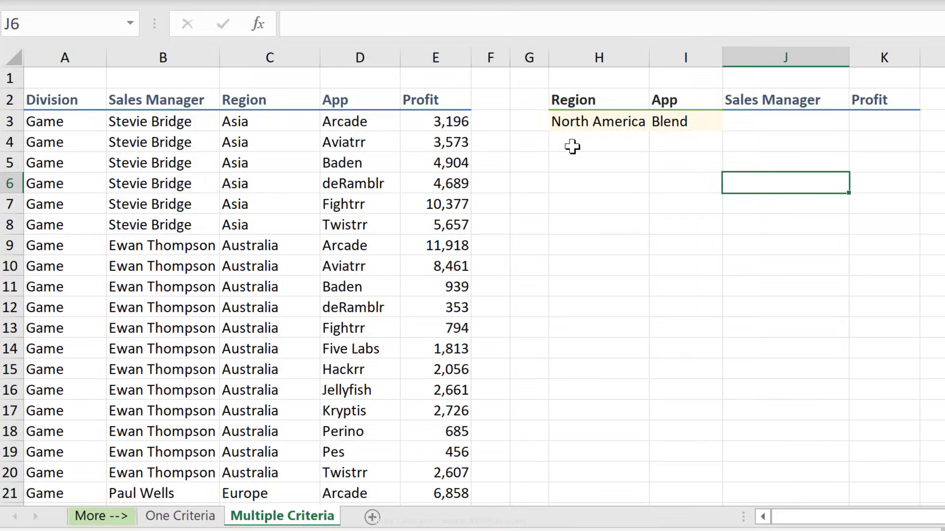
{"action": "left_click", "coordinate": [581, 120]}
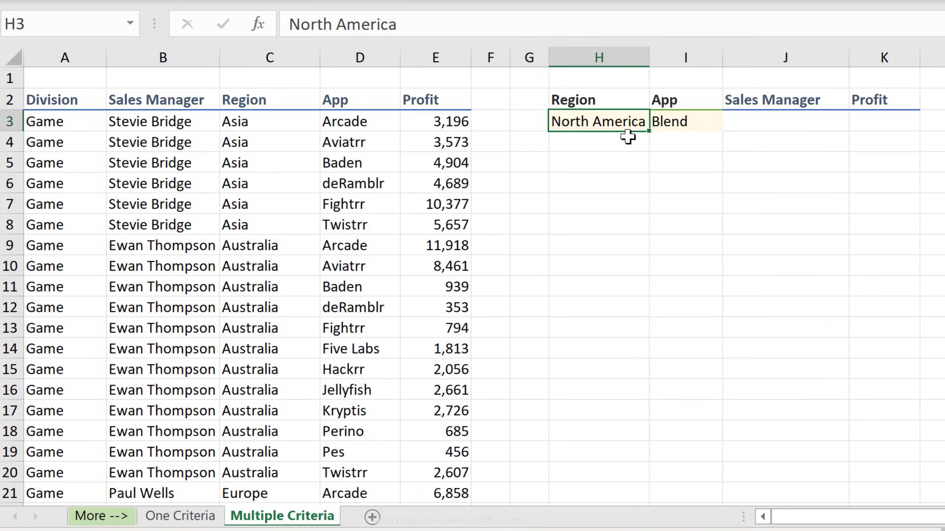
{"action": "left_click", "coordinate": [764, 129]}
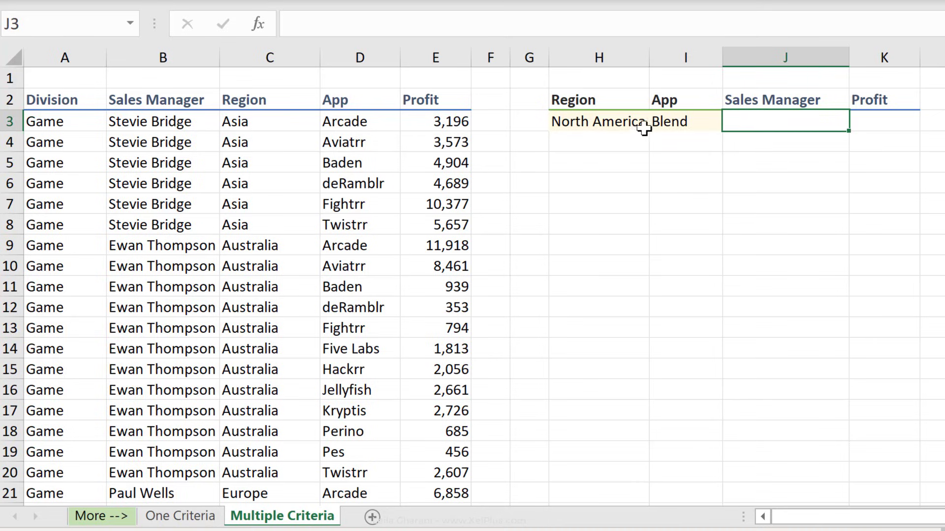
{"action": "left_click", "coordinate": [597, 122]}
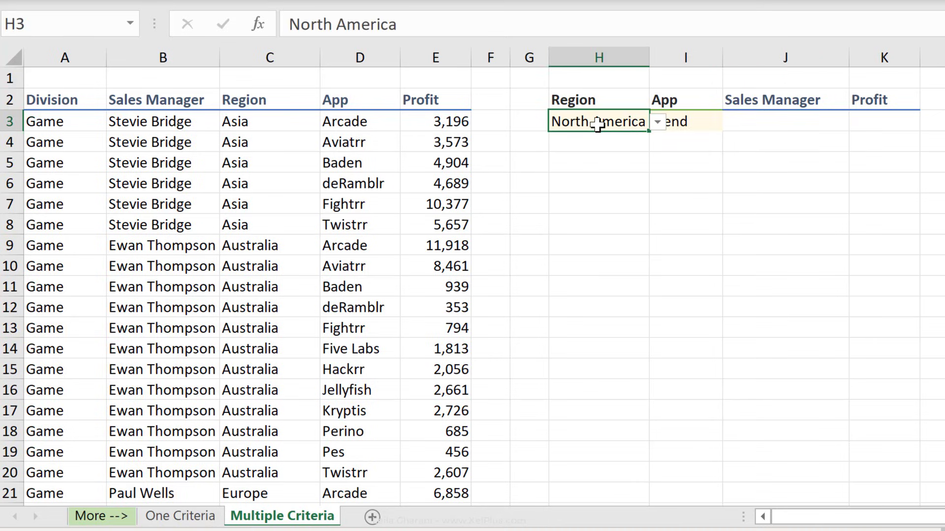
{"action": "left_click", "coordinate": [680, 121]}
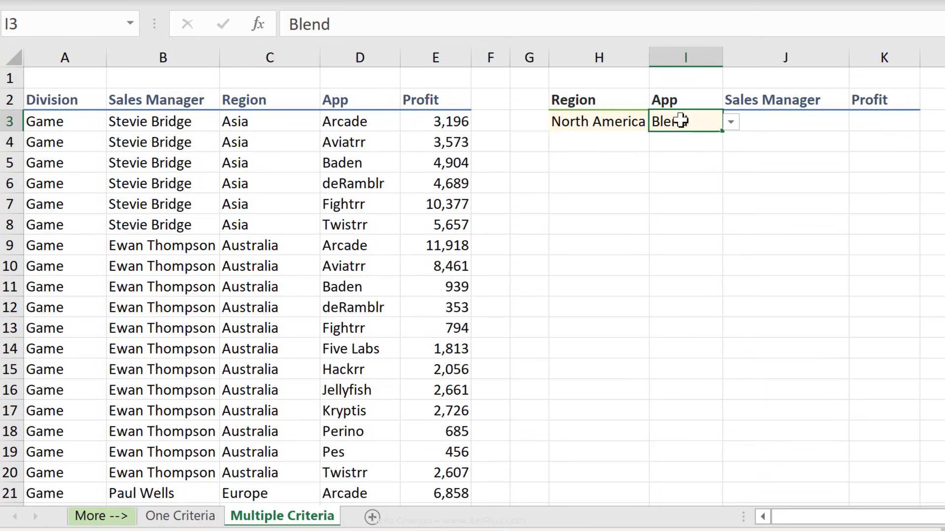
{"action": "left_click", "coordinate": [752, 121]}
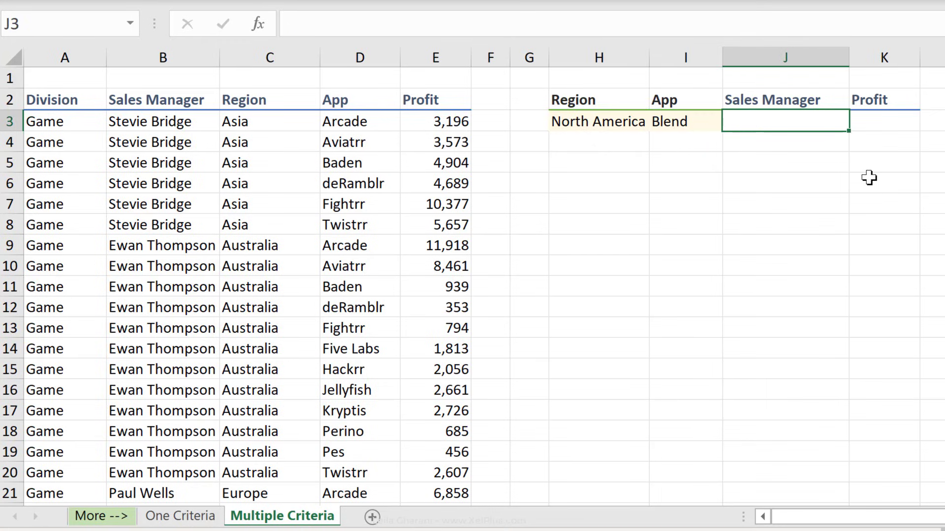
Start a DGET formula in J3 with the absolute database range $A$2:$E$165.
{"action": "type", "text": "=dget/"}
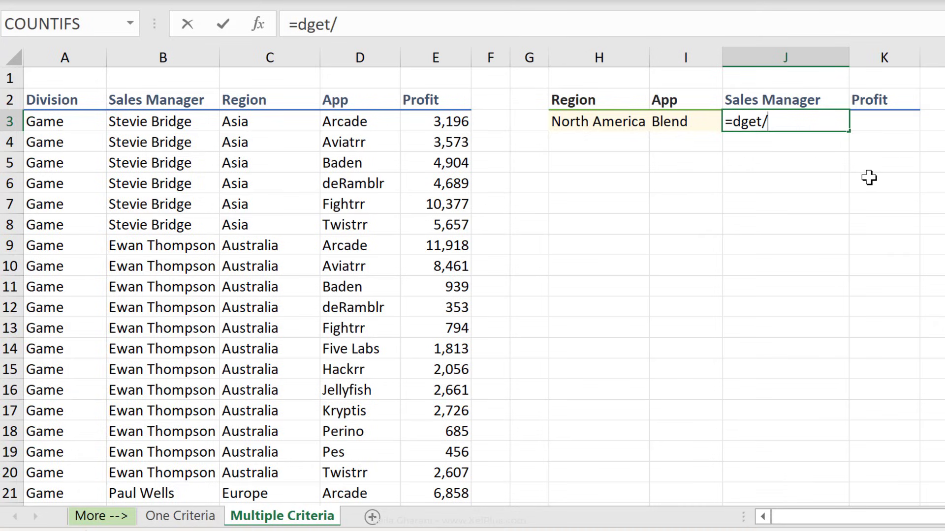
{"action": "key", "text": "BackSpace"}
{"action": "type", "text": "("}
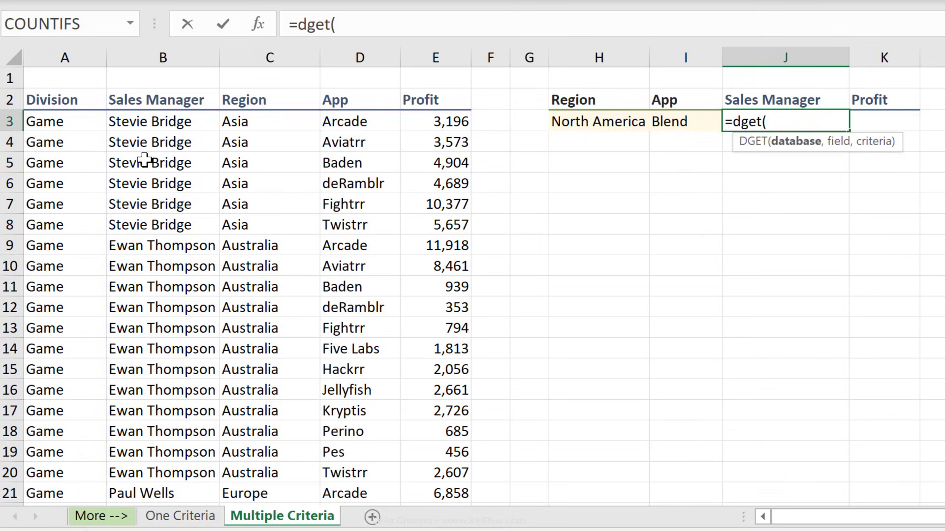
{"action": "left_click_drag", "start_coordinate": [94, 107], "coordinate": [418, 201]}
{"action": "key", "text": "ctrl+shift+Down"}
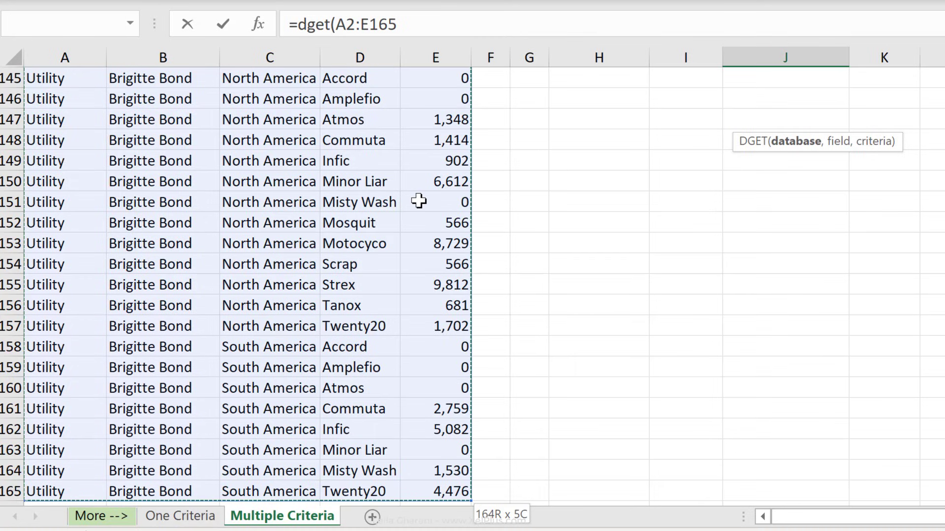
{"action": "key", "text": "F4"}
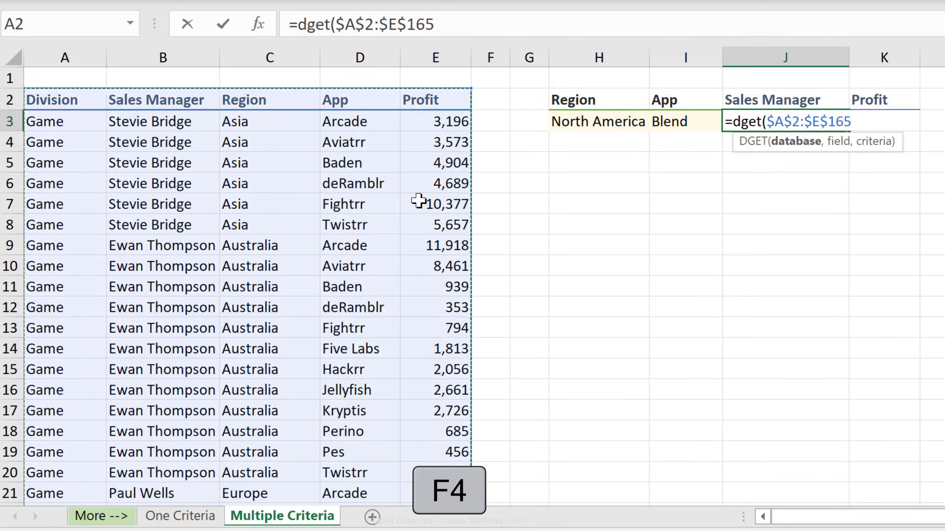
Complete it with field J2 and criteria $H$2:$I$3 to return the sales manager.
{"action": "type", "text": ","}
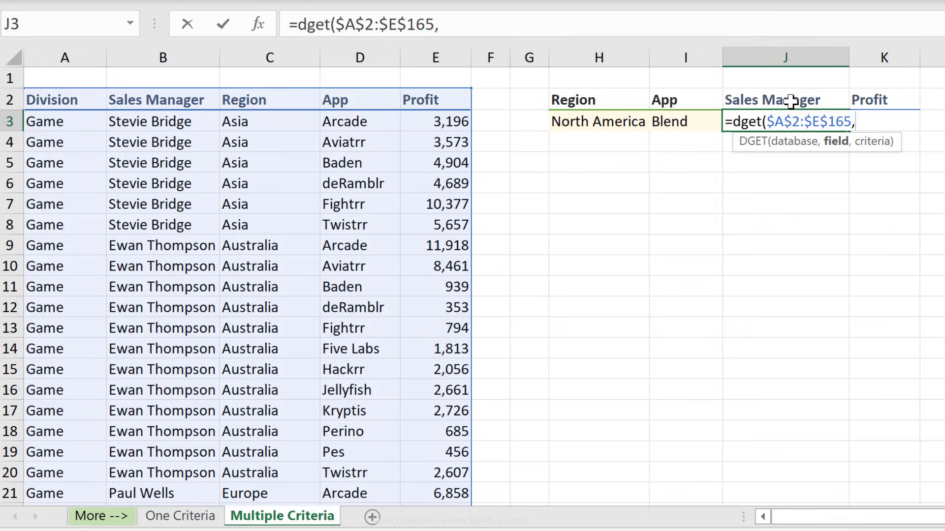
{"action": "left_click", "coordinate": [788, 101]}
{"action": "type", "text": ","}
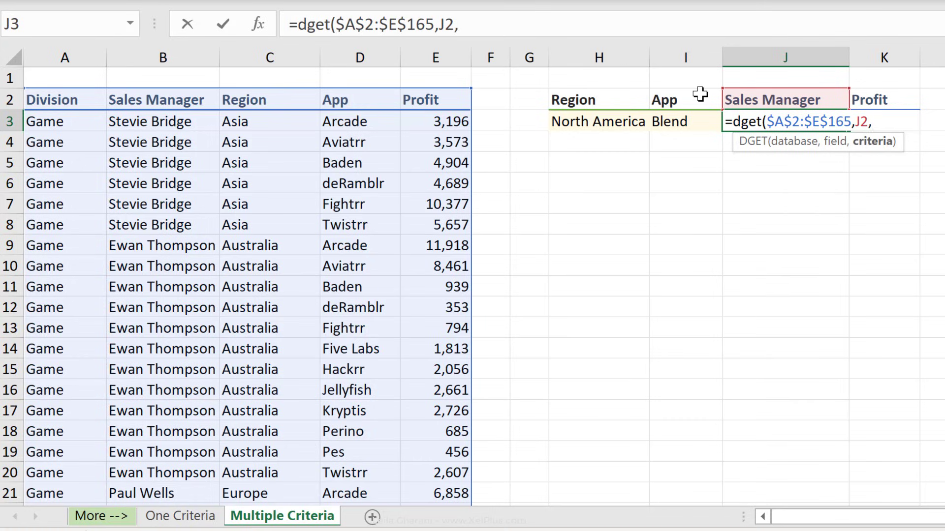
{"action": "left_click", "coordinate": [626, 98]}
{"action": "left_click_drag", "start_coordinate": [665, 118], "coordinate": [666, 124]}
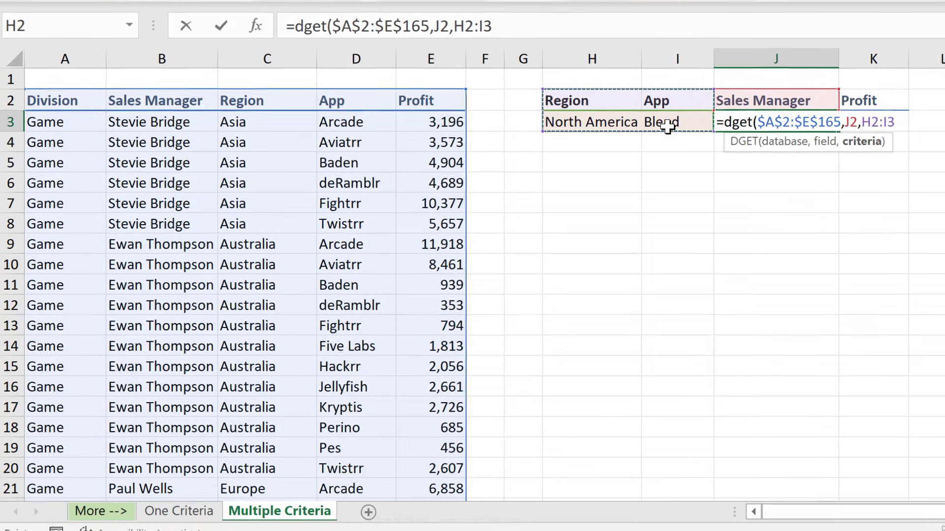
{"action": "key", "text": "F4"}
{"action": "type", "text": ")"}
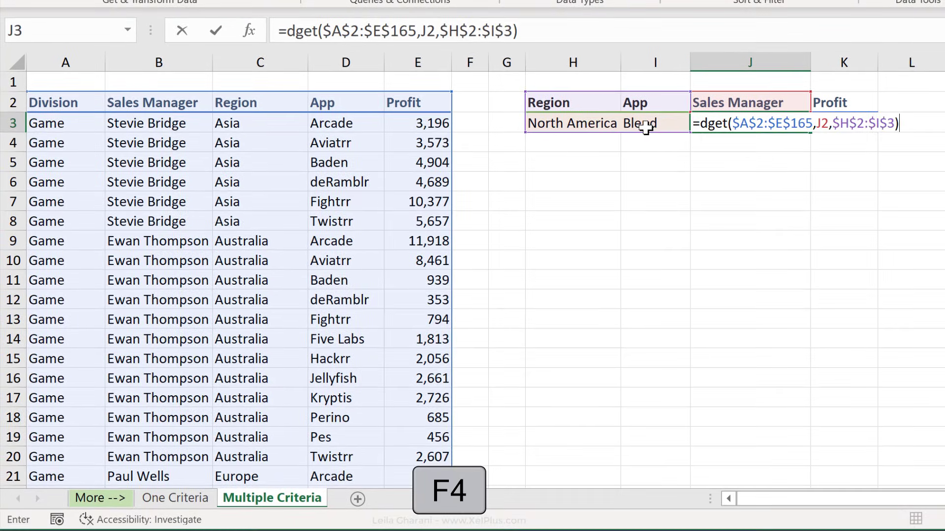
{"action": "key", "text": "Return"}
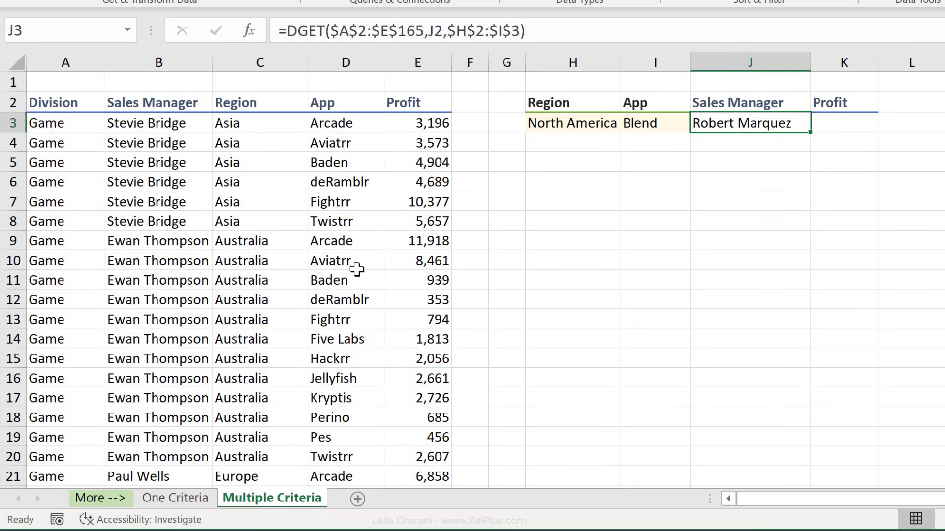
Fill the J3 DGET formula right into K3, returning Profit 1042.
{"action": "scroll", "coordinate": [356, 269], "scroll_direction": "down", "scroll_amount": 20}
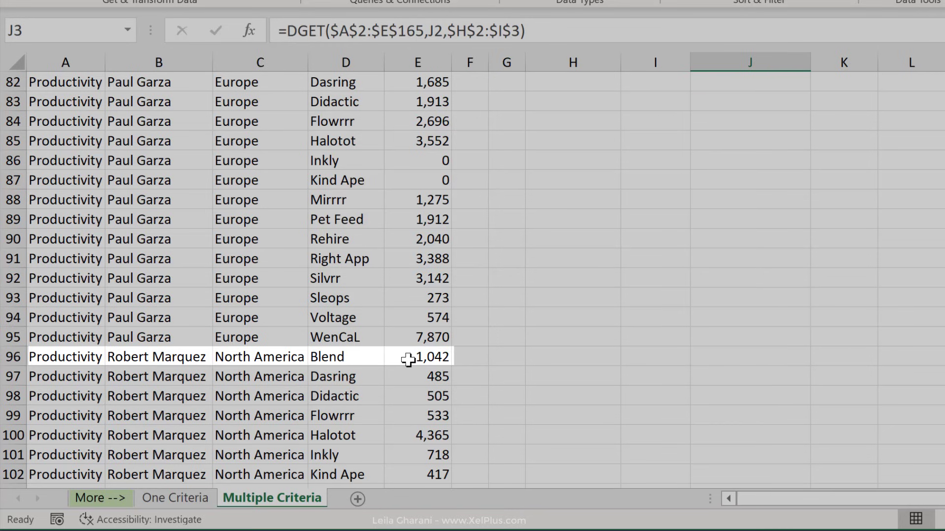
{"action": "scroll", "coordinate": [705, 258], "scroll_direction": "up", "scroll_amount": 4}
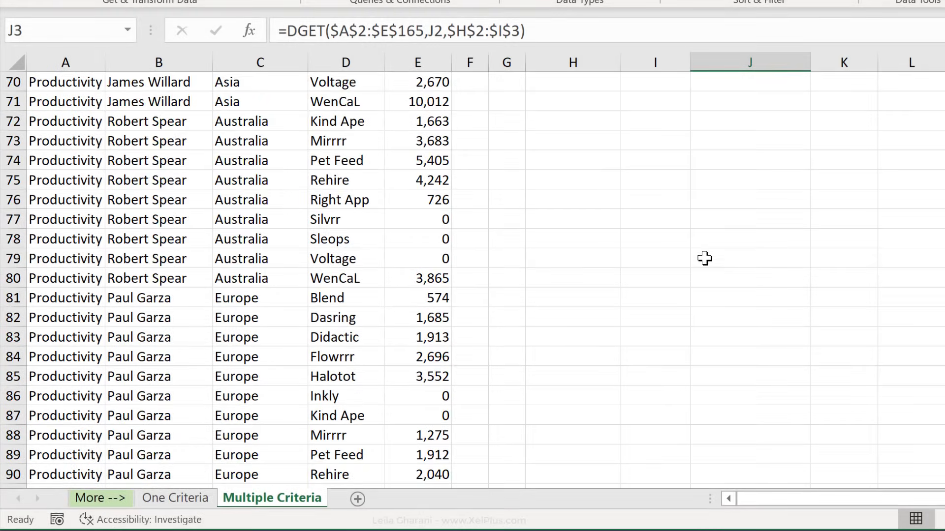
{"action": "scroll", "coordinate": [705, 258], "scroll_direction": "up", "scroll_amount": 20}
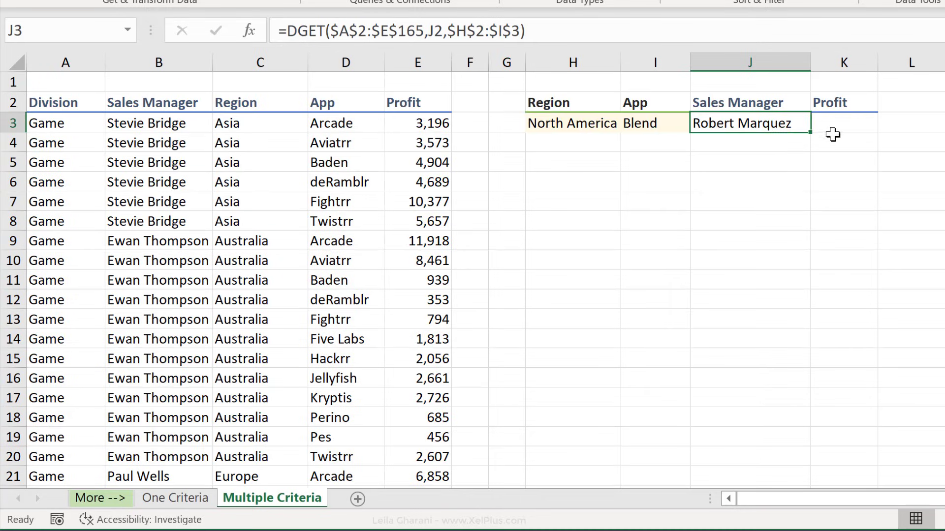
{"action": "left_click_drag", "start_coordinate": [810, 134], "coordinate": [892, 125]}
{"action": "left_click", "coordinate": [826, 128]}
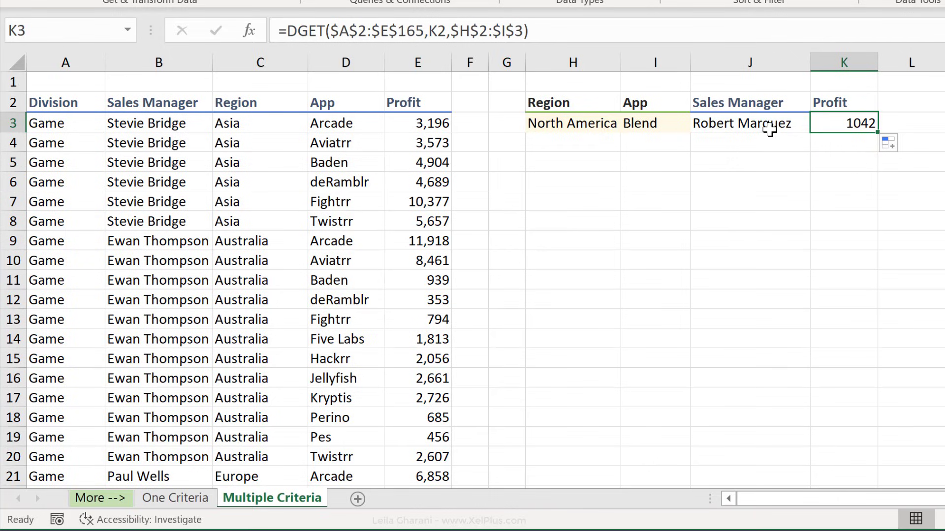
{"action": "left_click", "coordinate": [589, 129]}
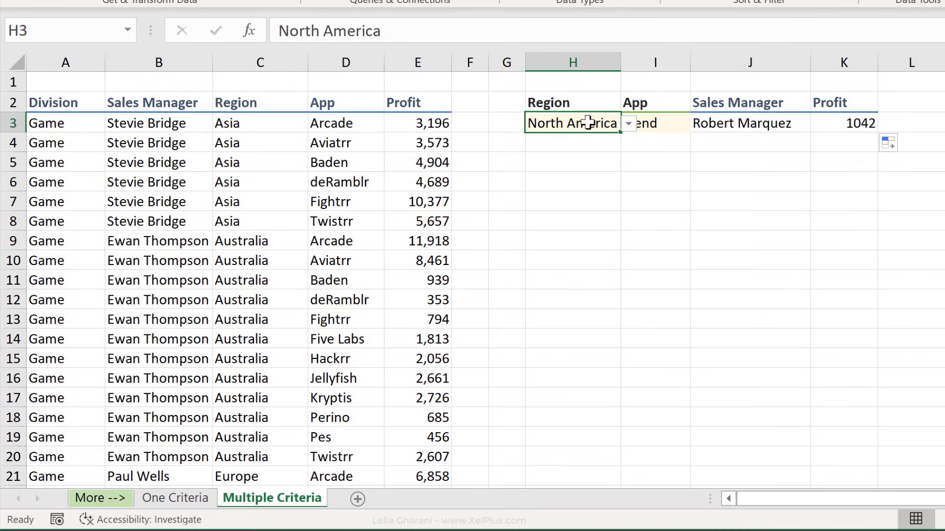
{"action": "left_click", "coordinate": [657, 122]}
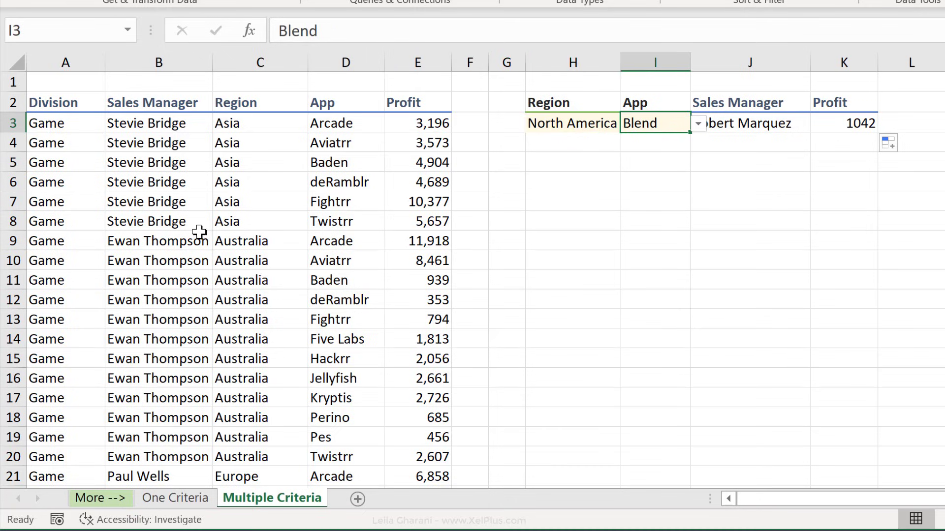